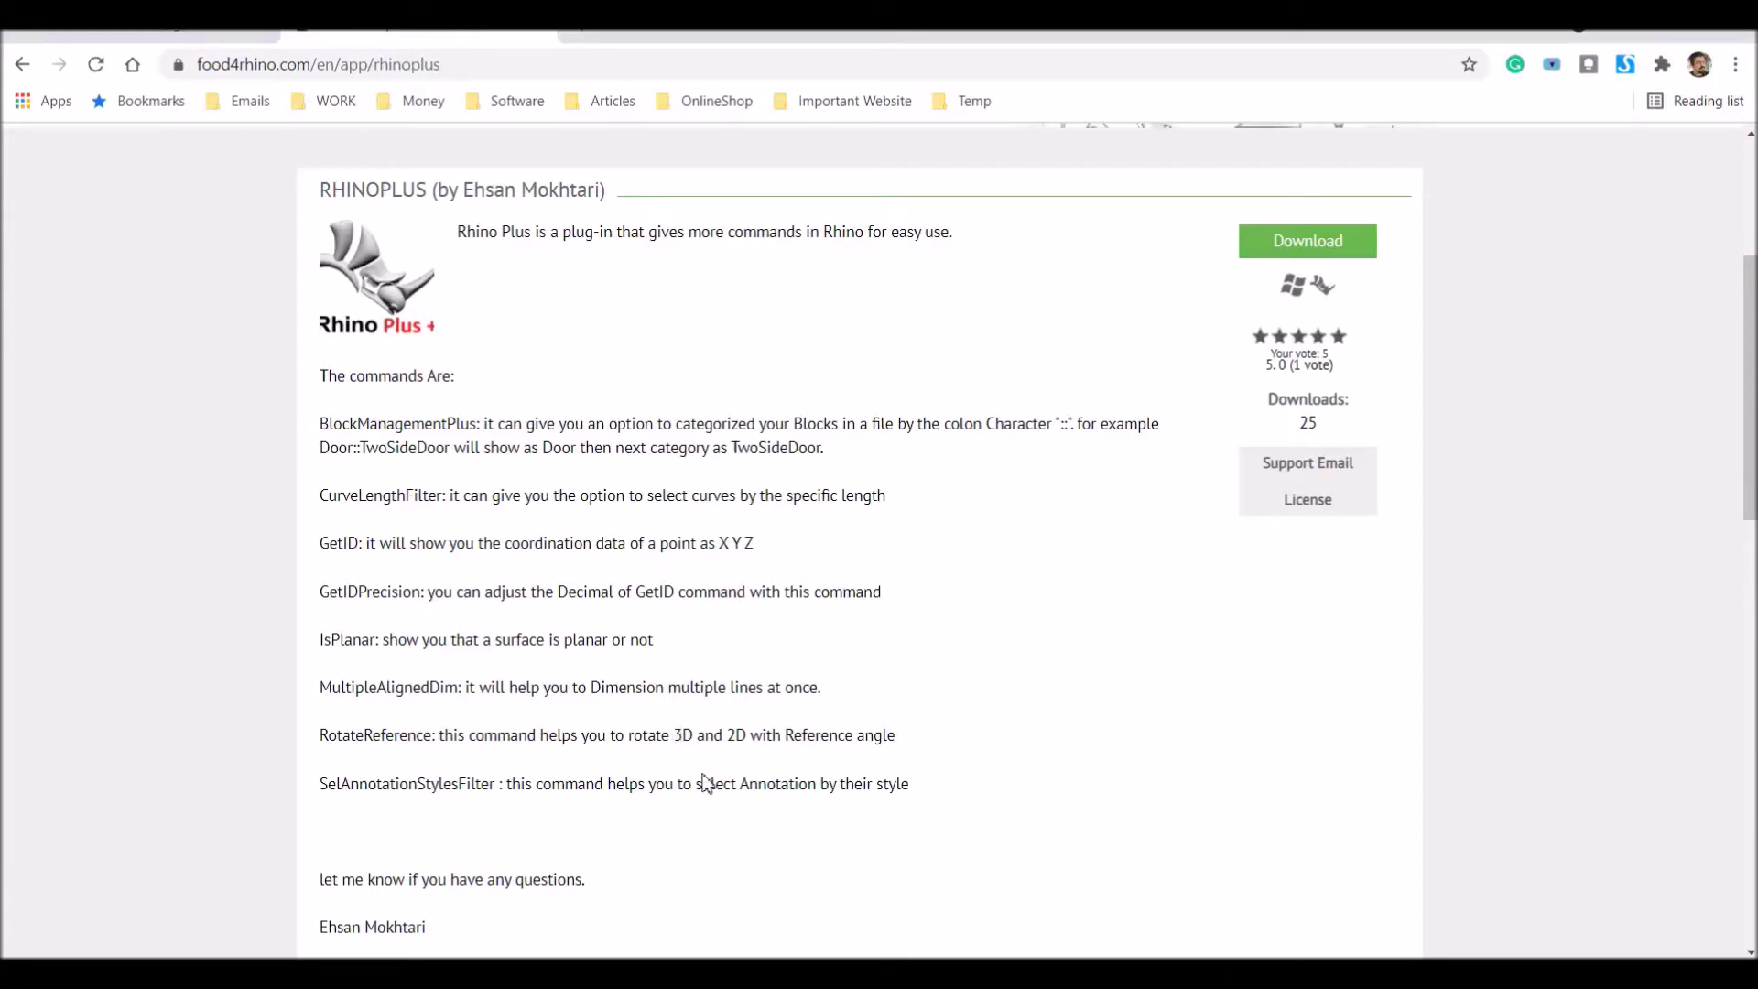
- Highlight RHINOPLUS and RotateReference on the food4rhino plug-in page, then return to Rhino
scroll(654, 733, up, 3)
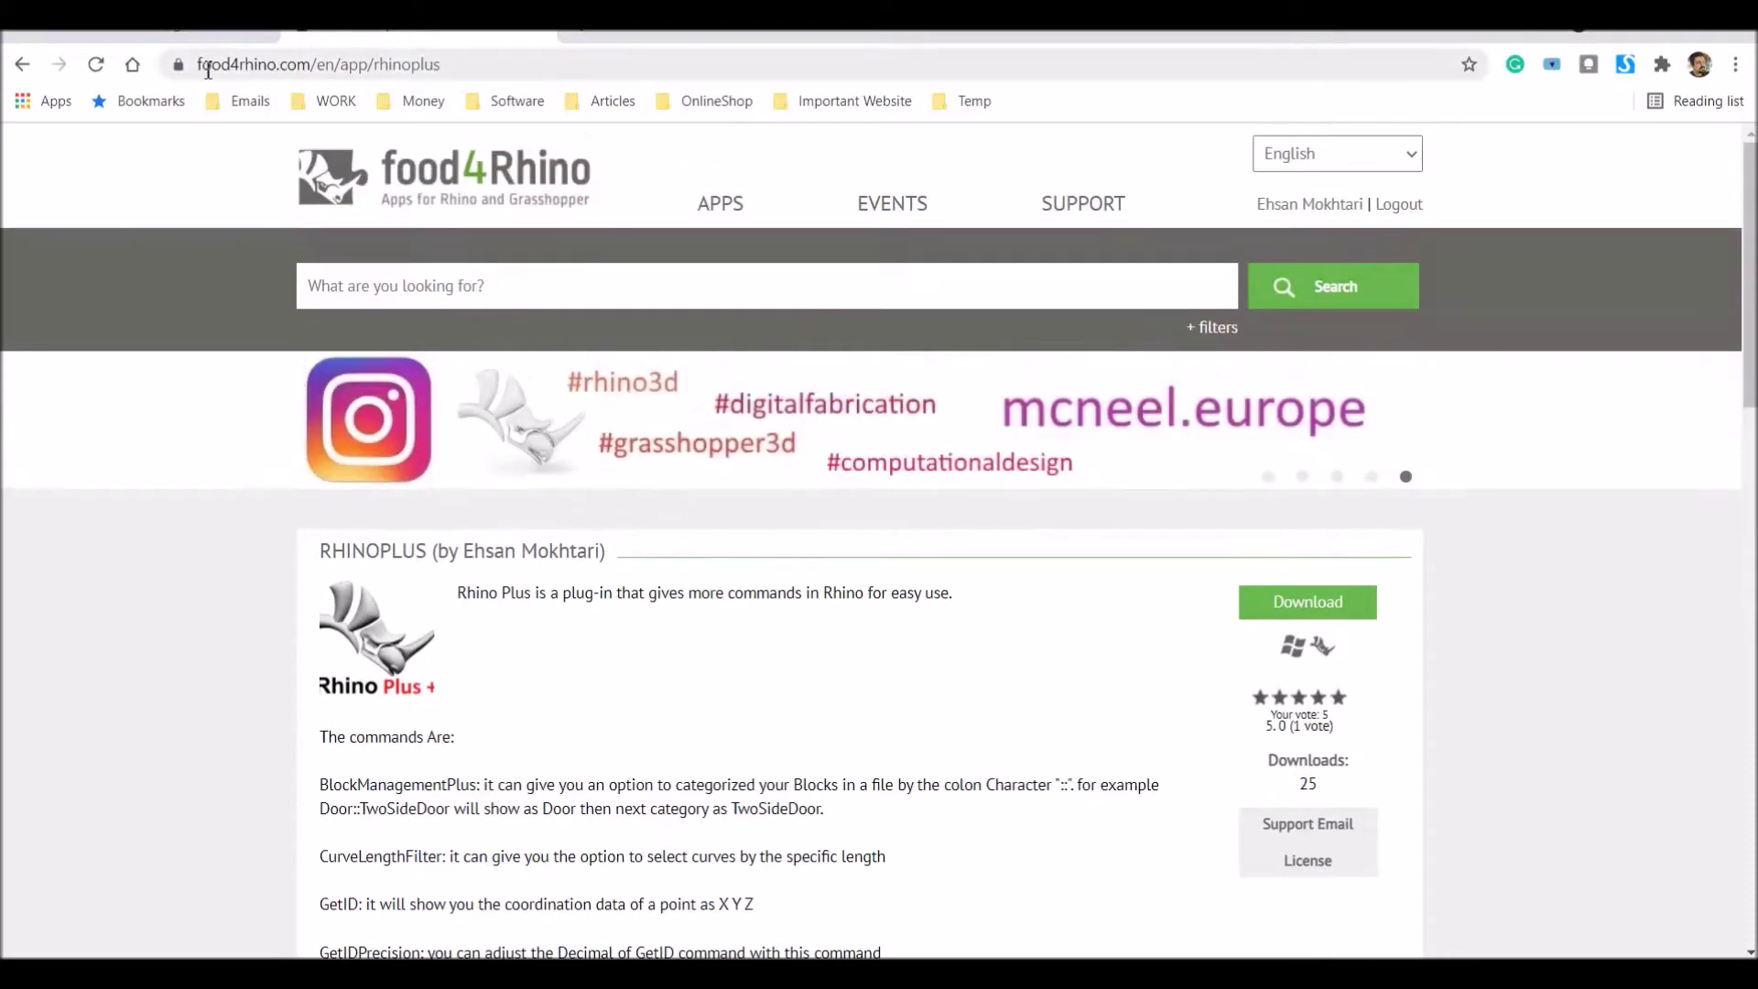
click(206, 68)
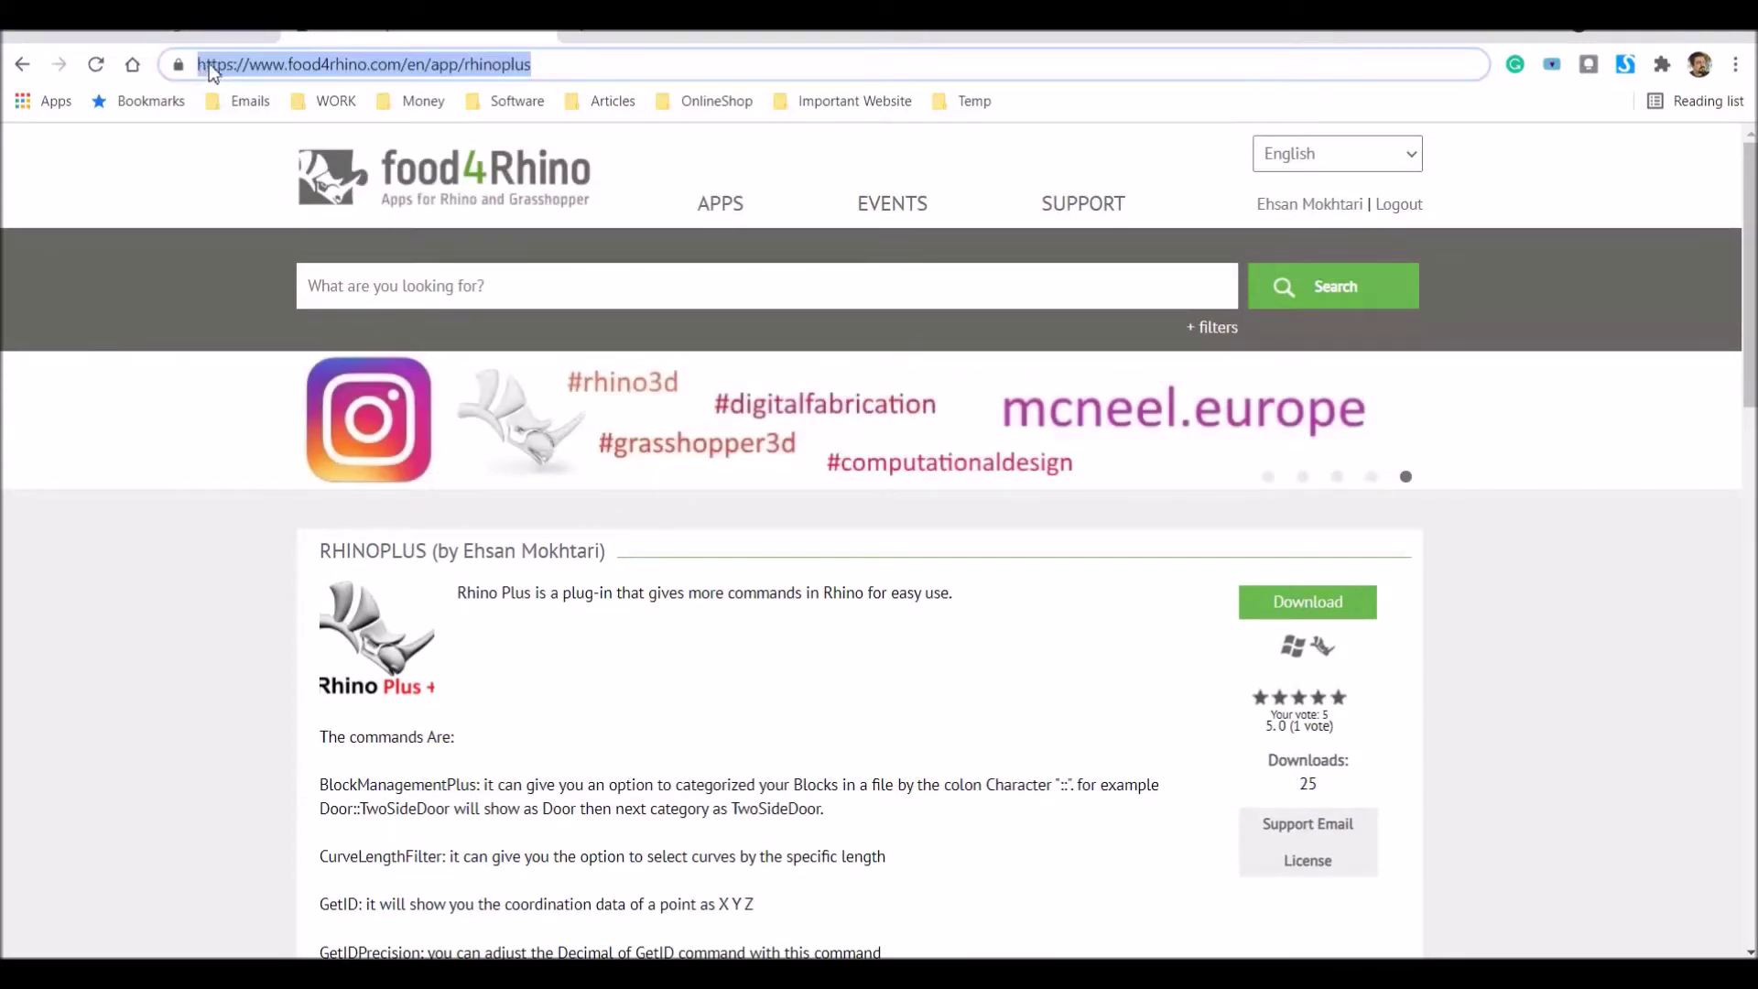
click(541, 714)
scroll(513, 695, down, 3)
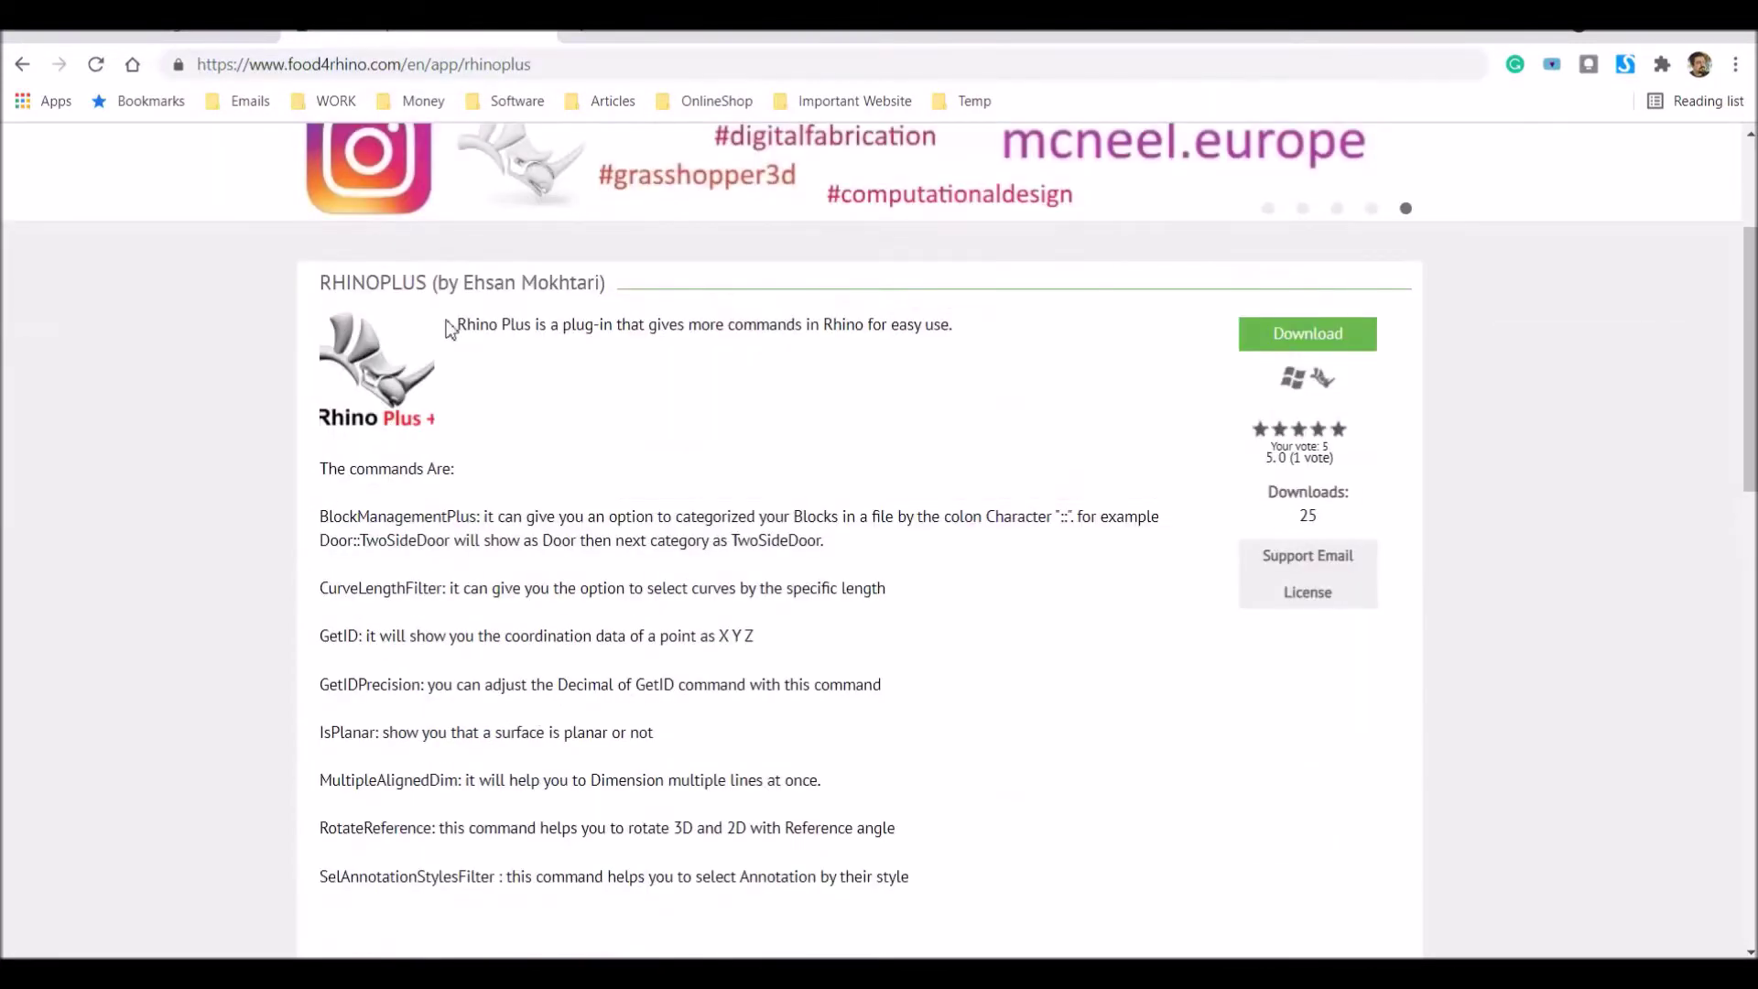
double_click(407, 283)
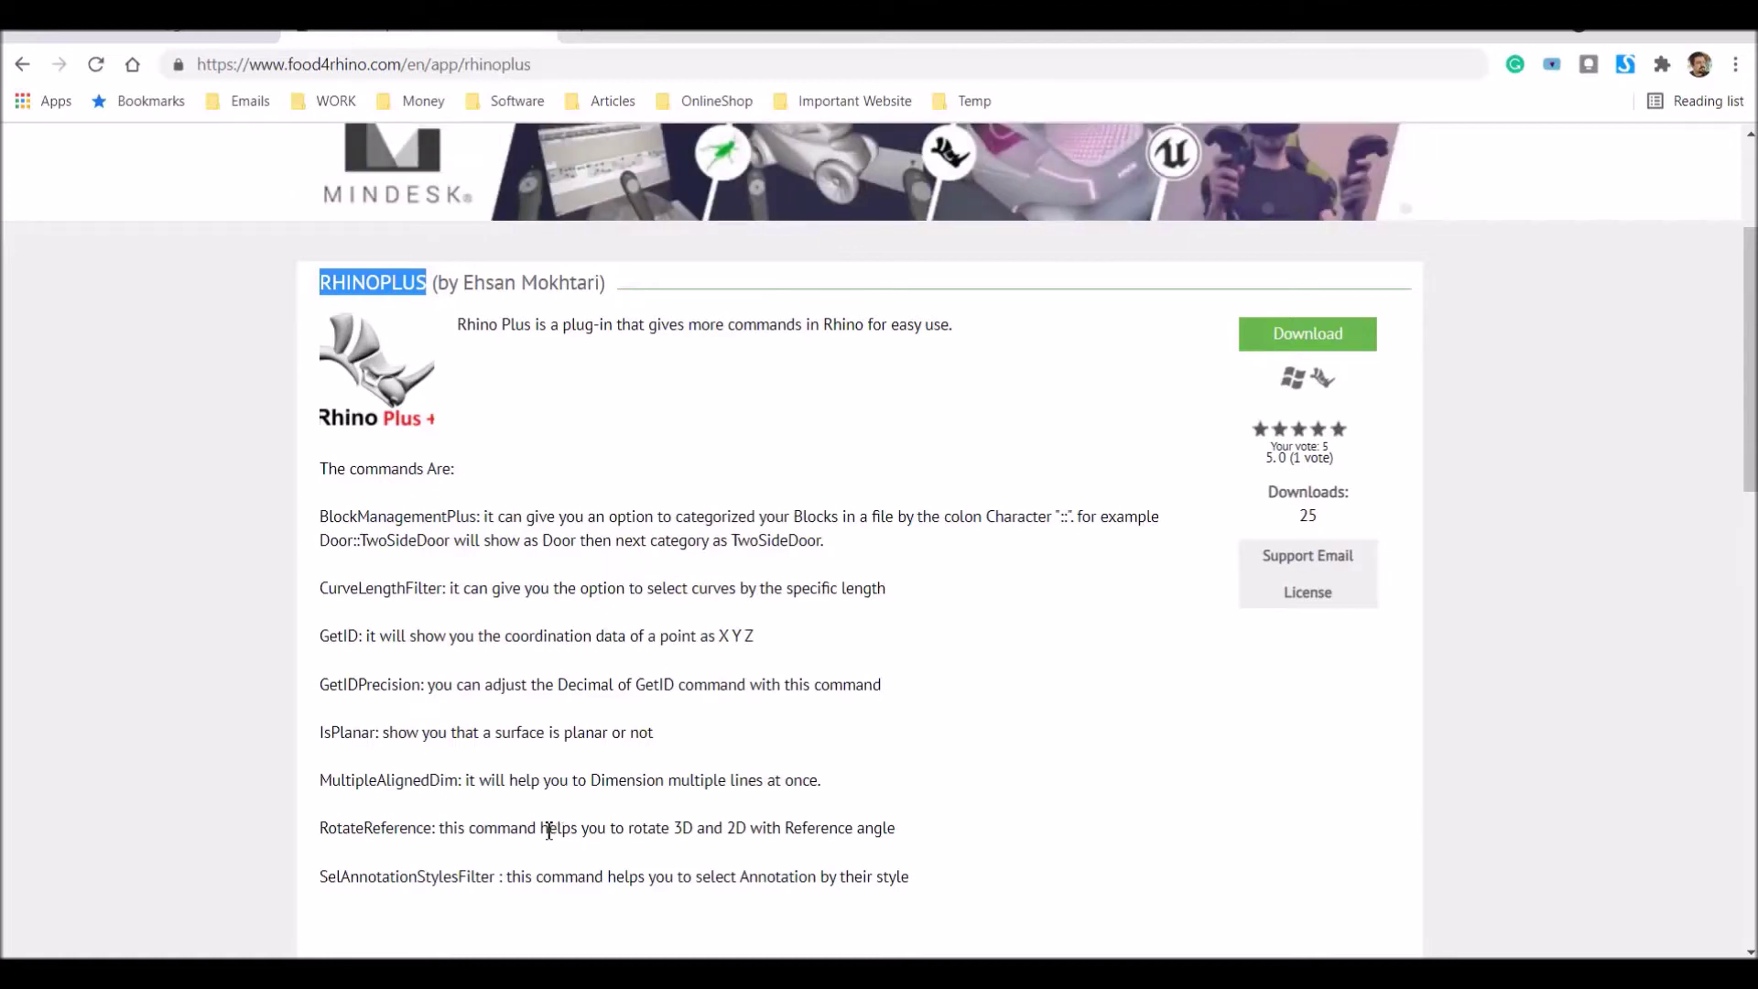
double_click(385, 828)
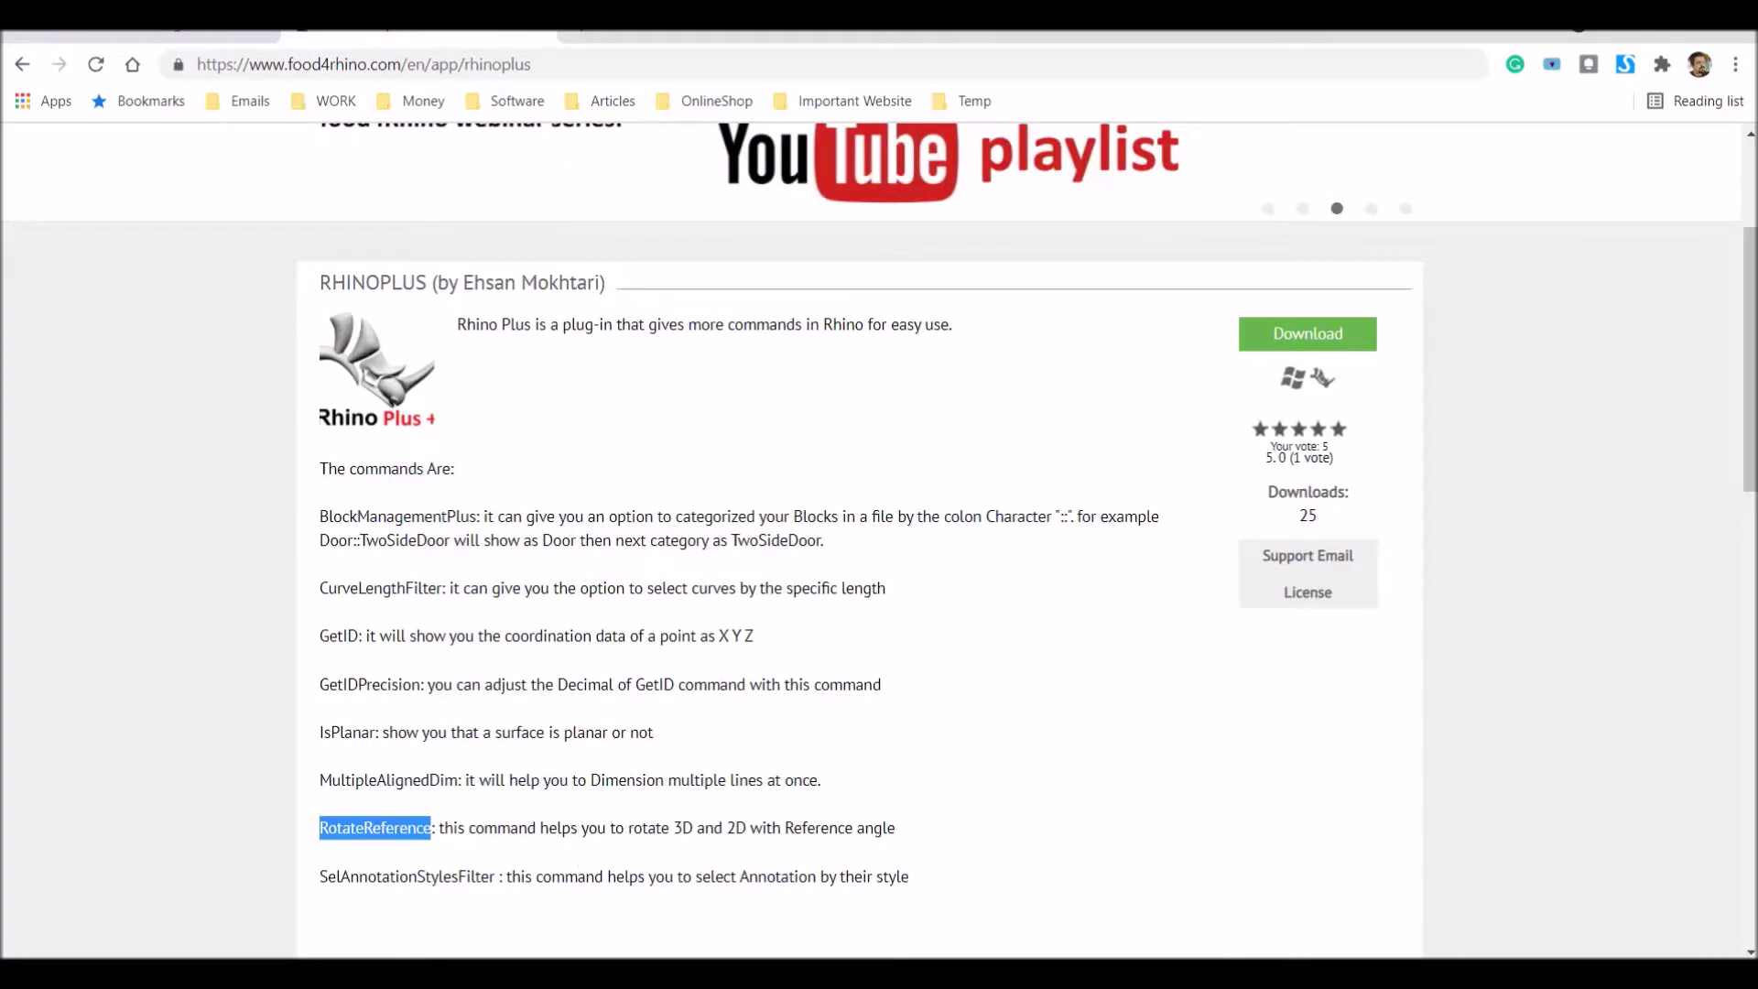
key(alt+Tab)
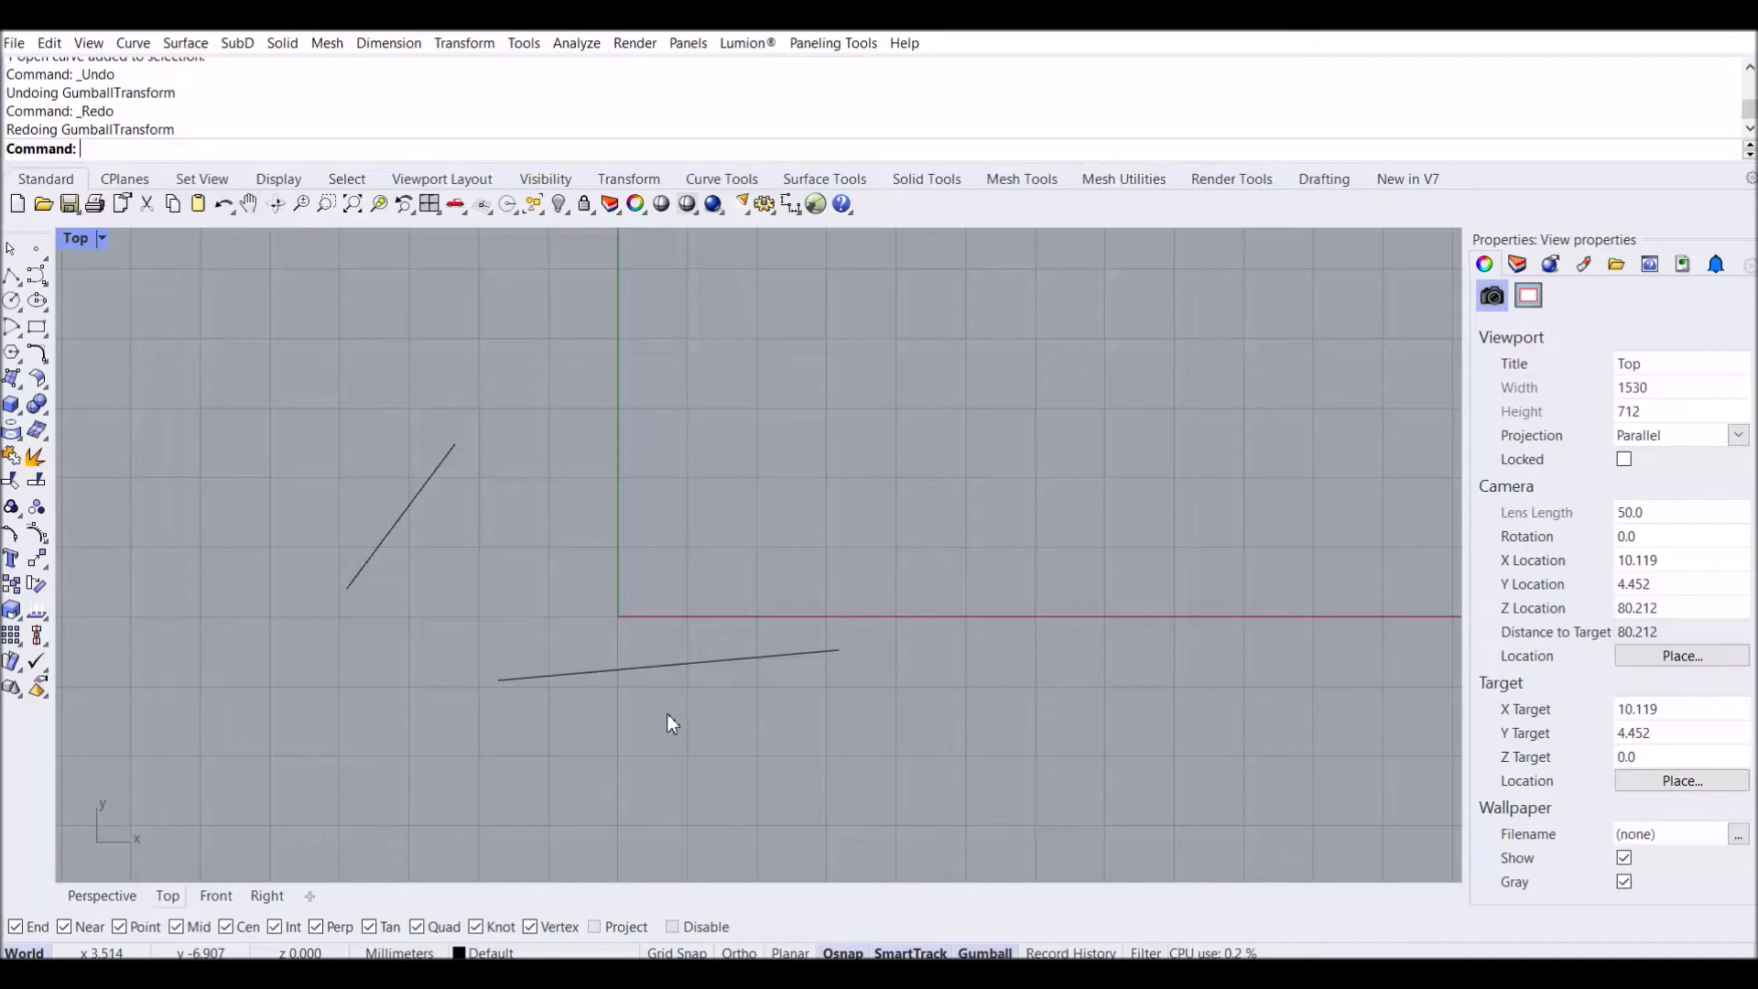
click(640, 666)
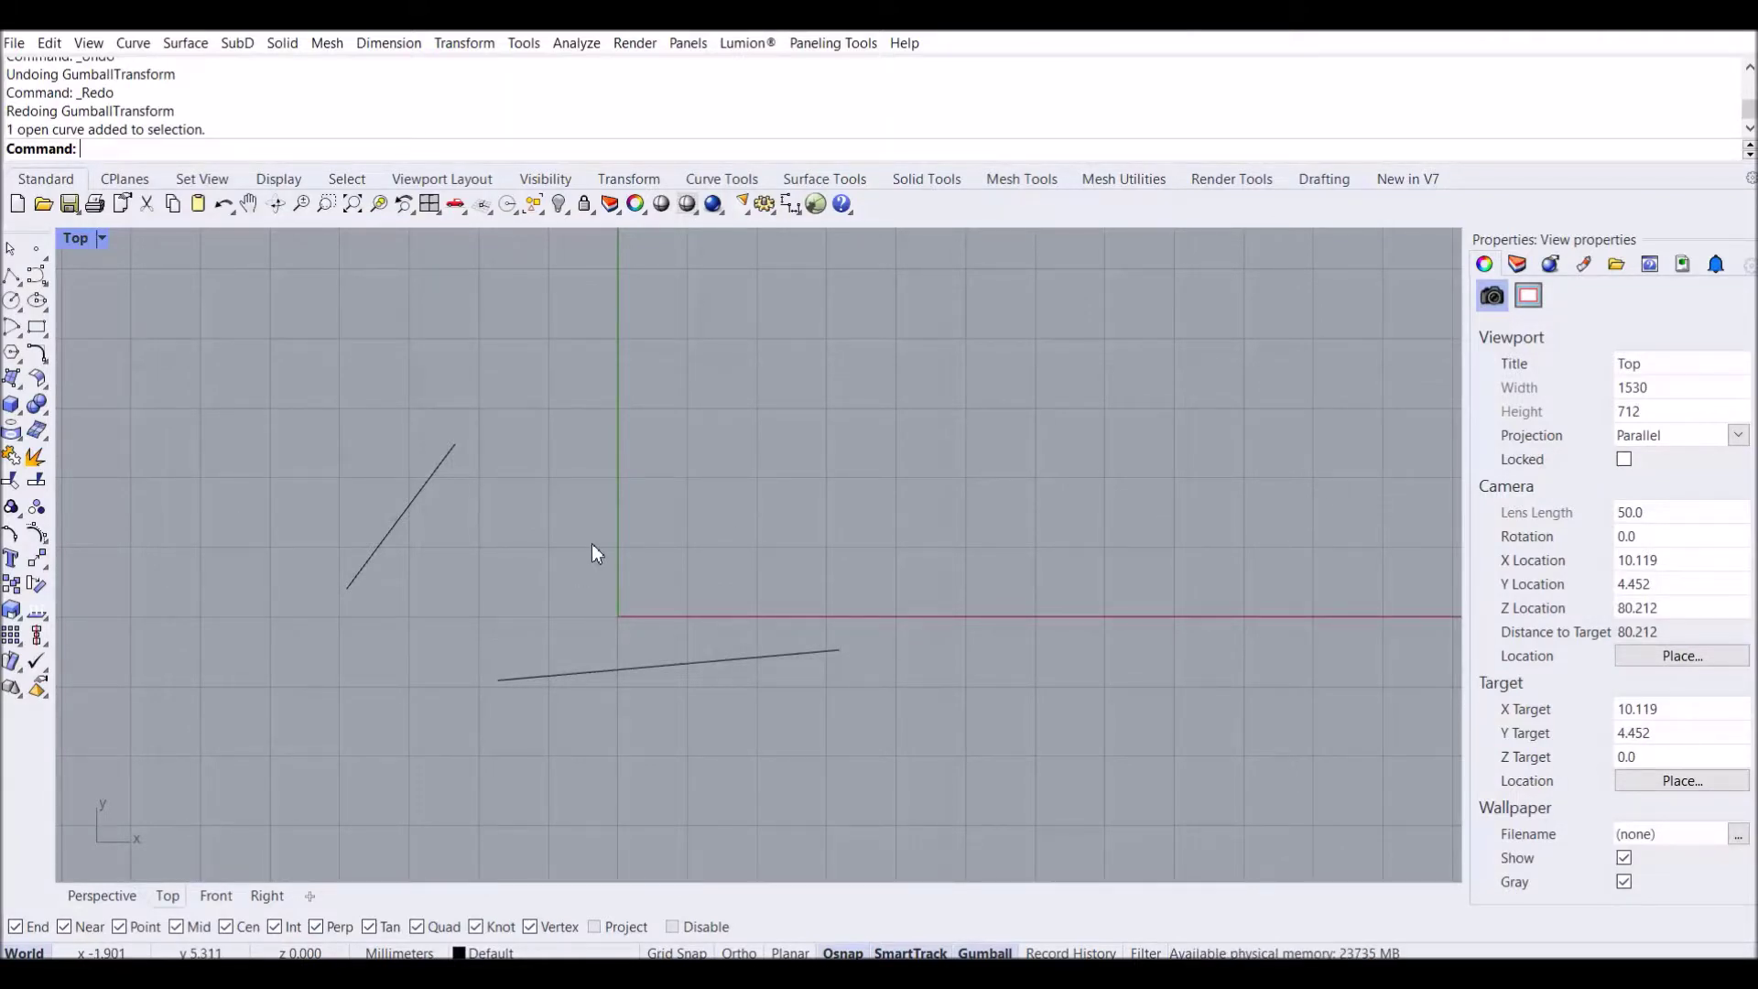
text(RotateReference)
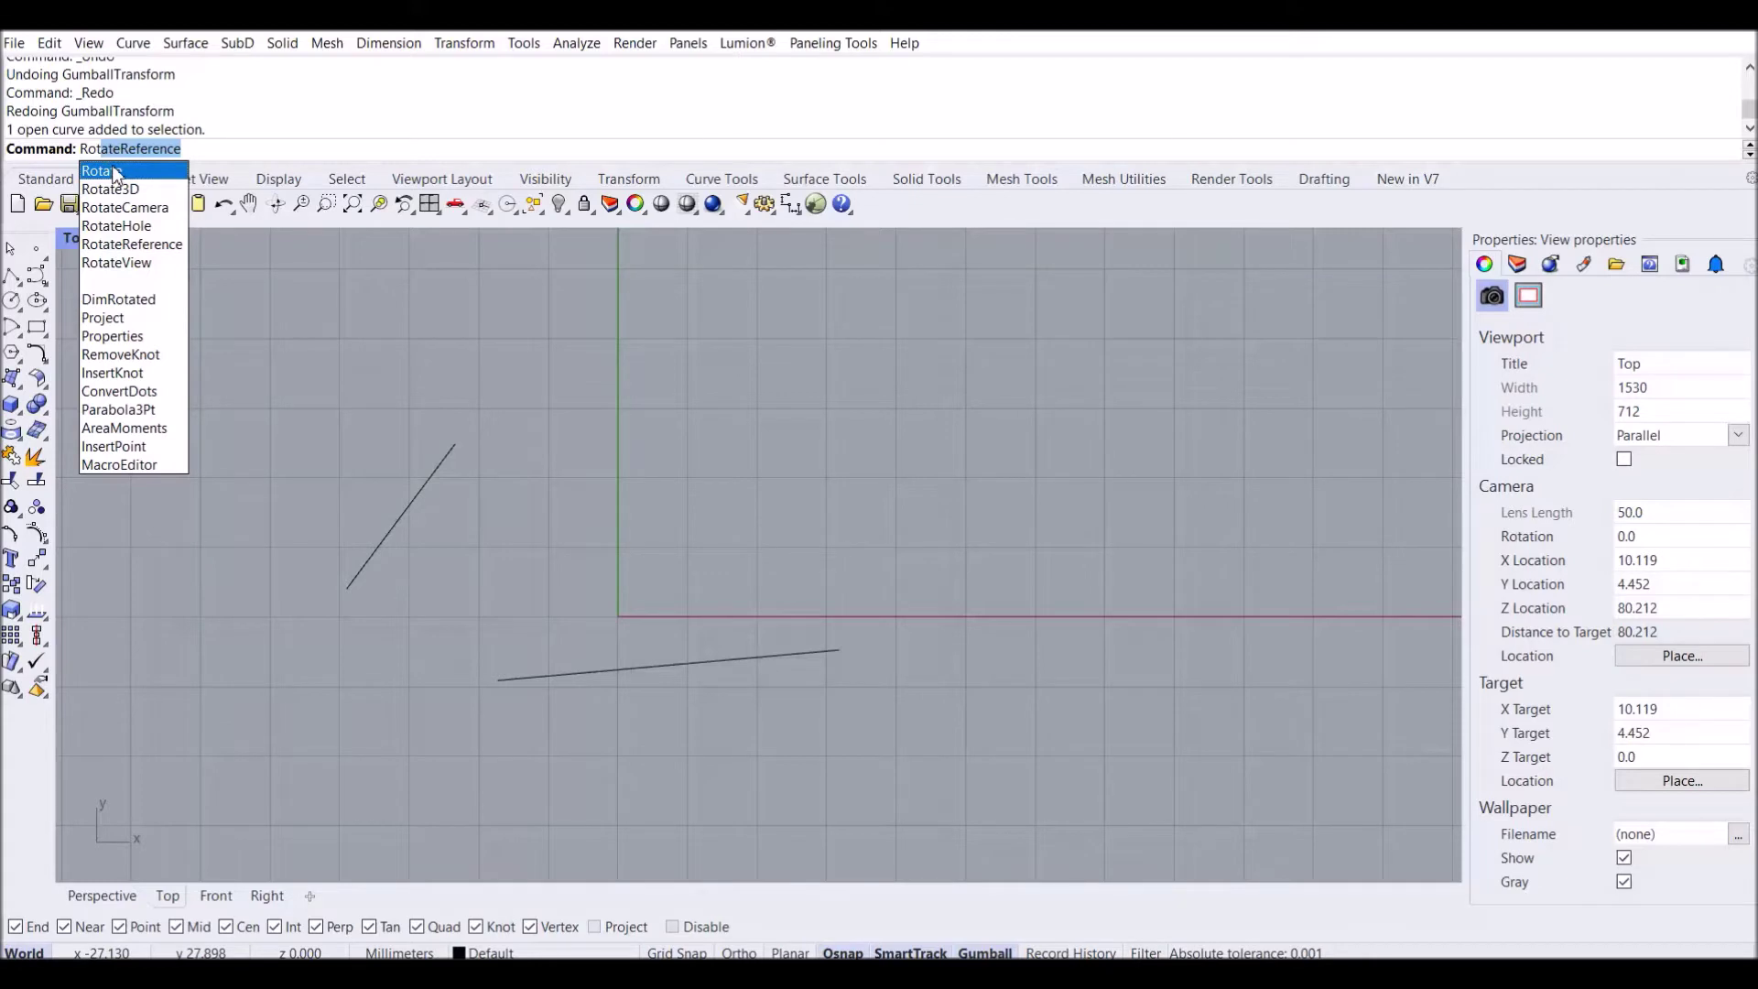
click(113, 171)
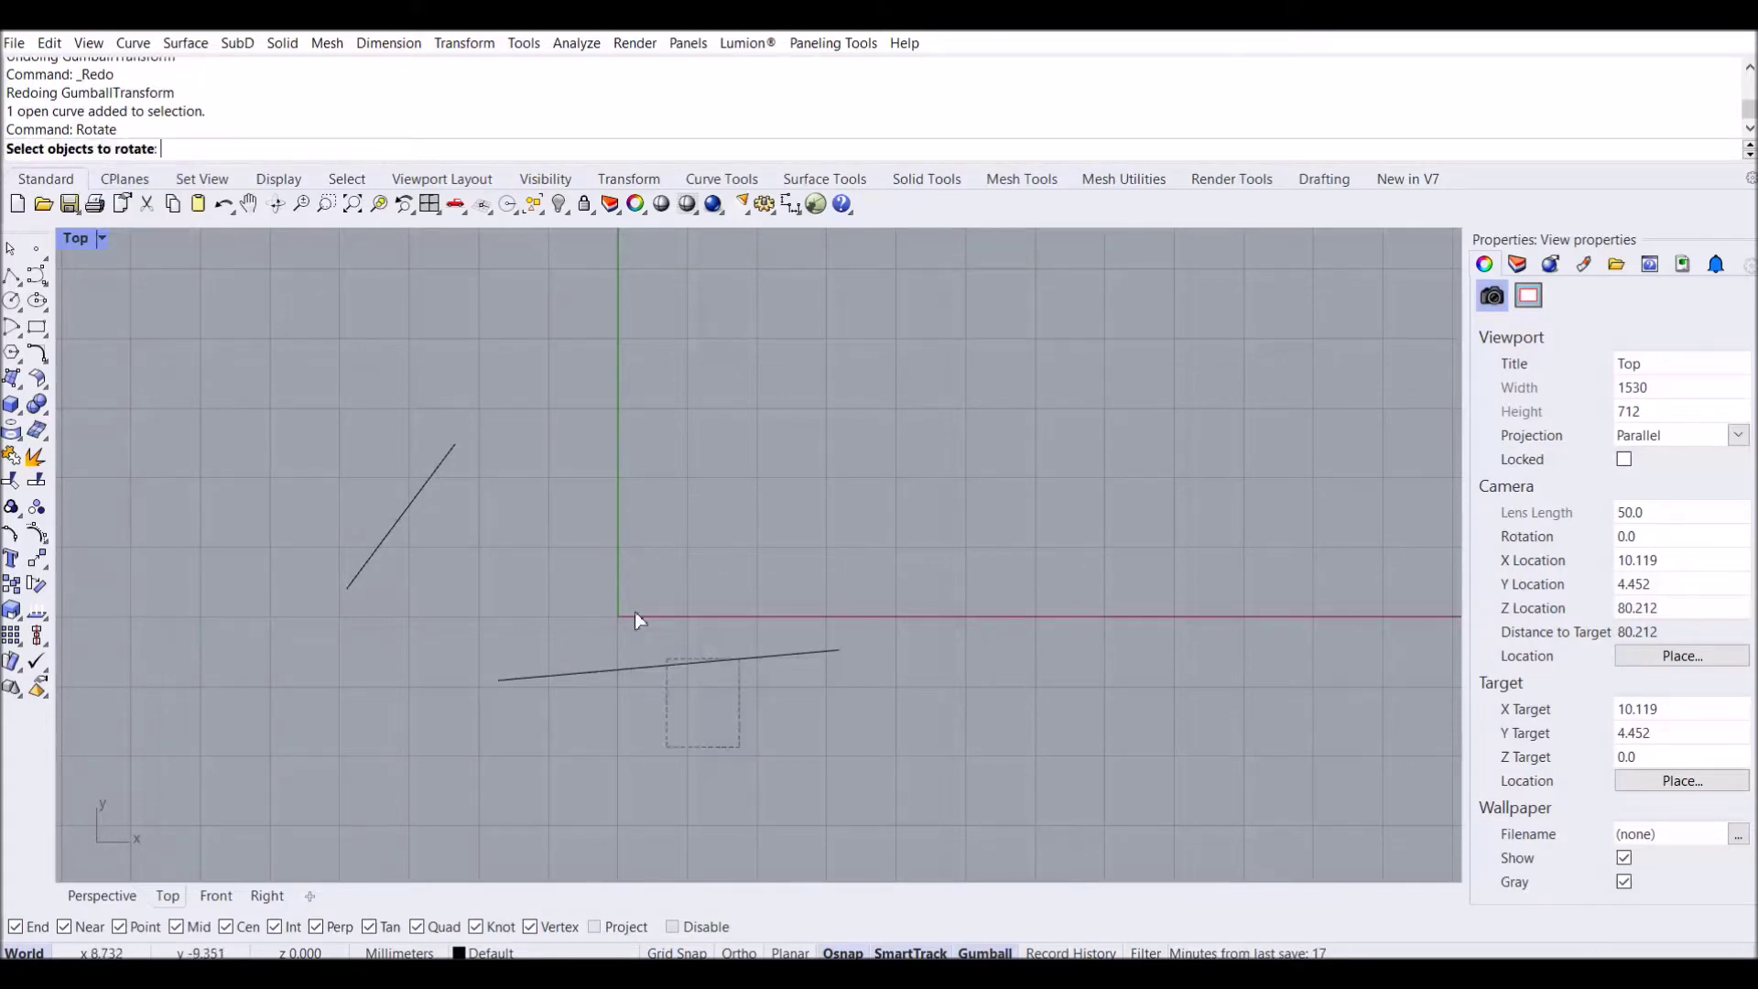
drag(638, 621, 641, 618)
key(Return)
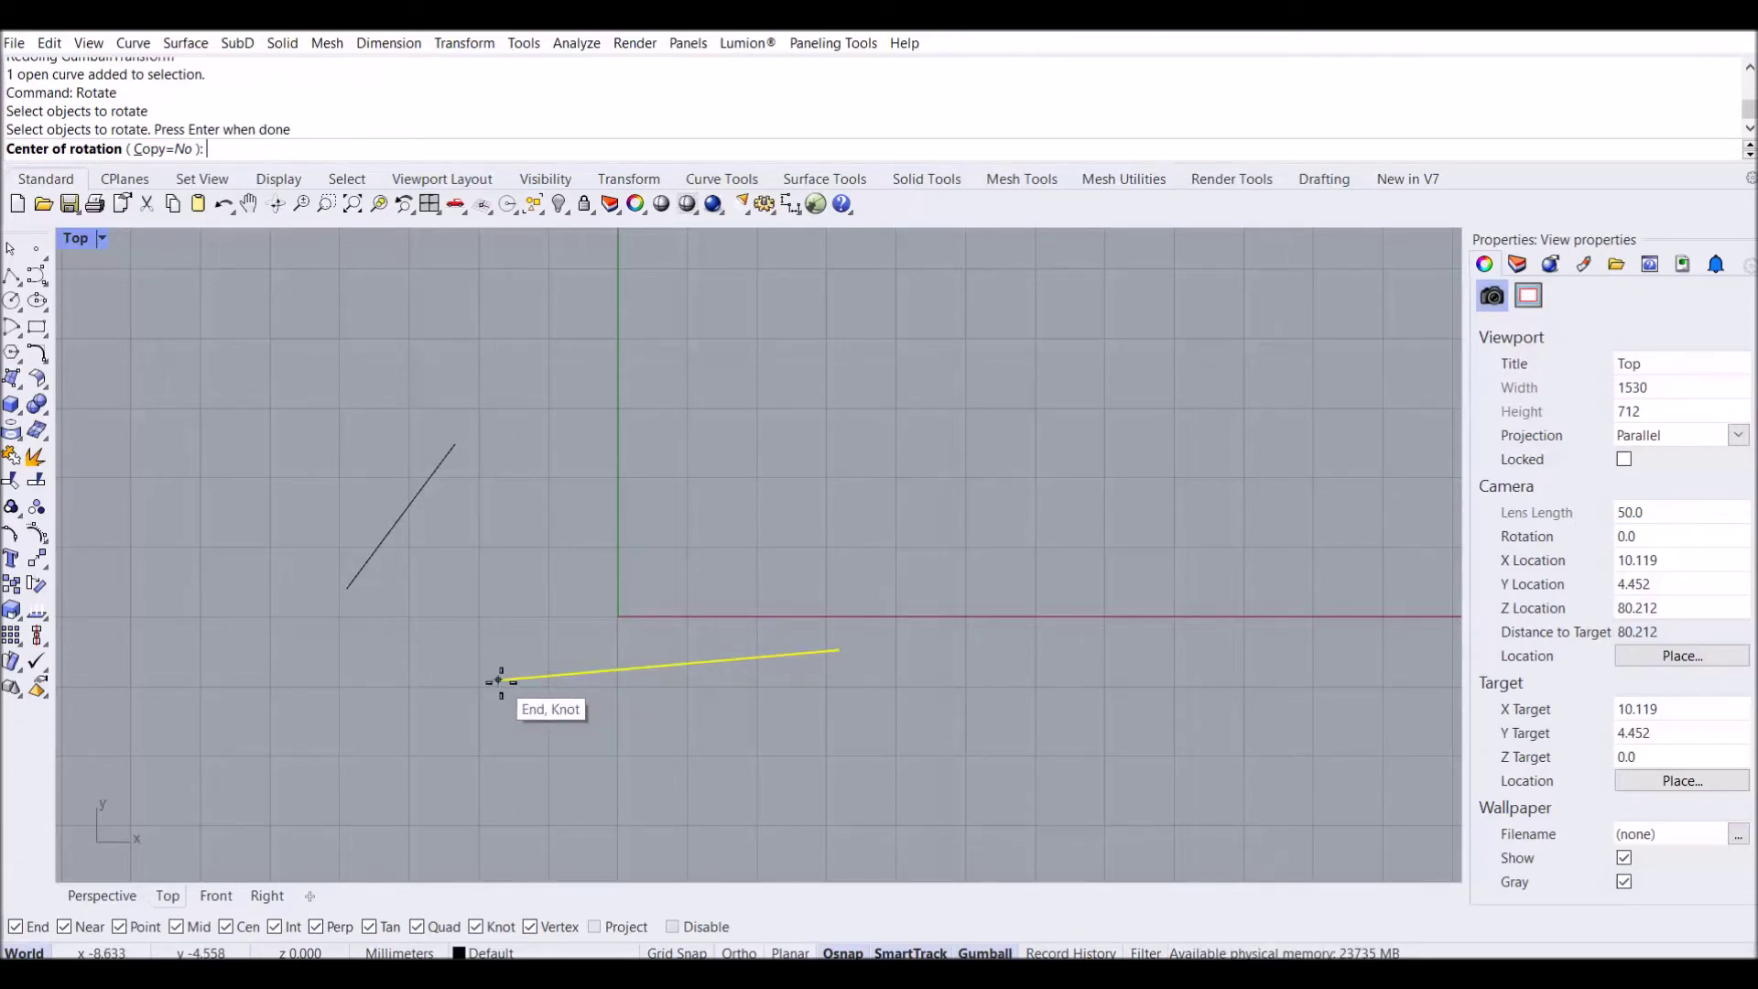
click(499, 680)
click(839, 650)
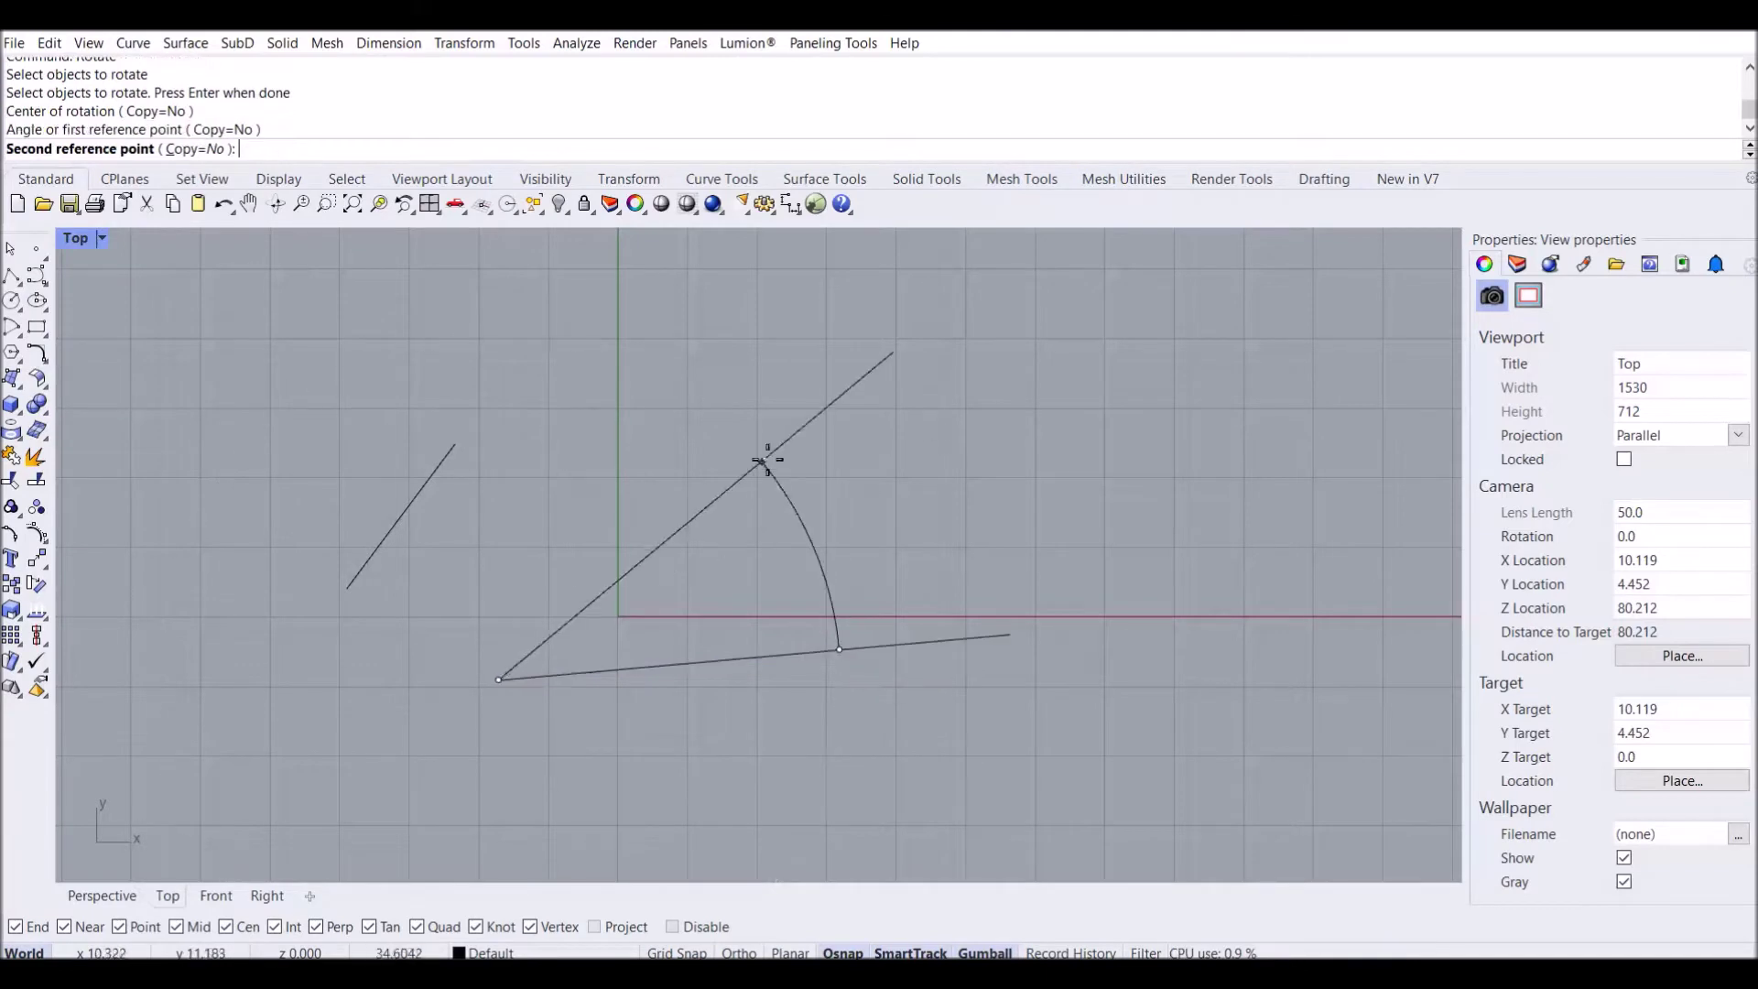
click(715, 648)
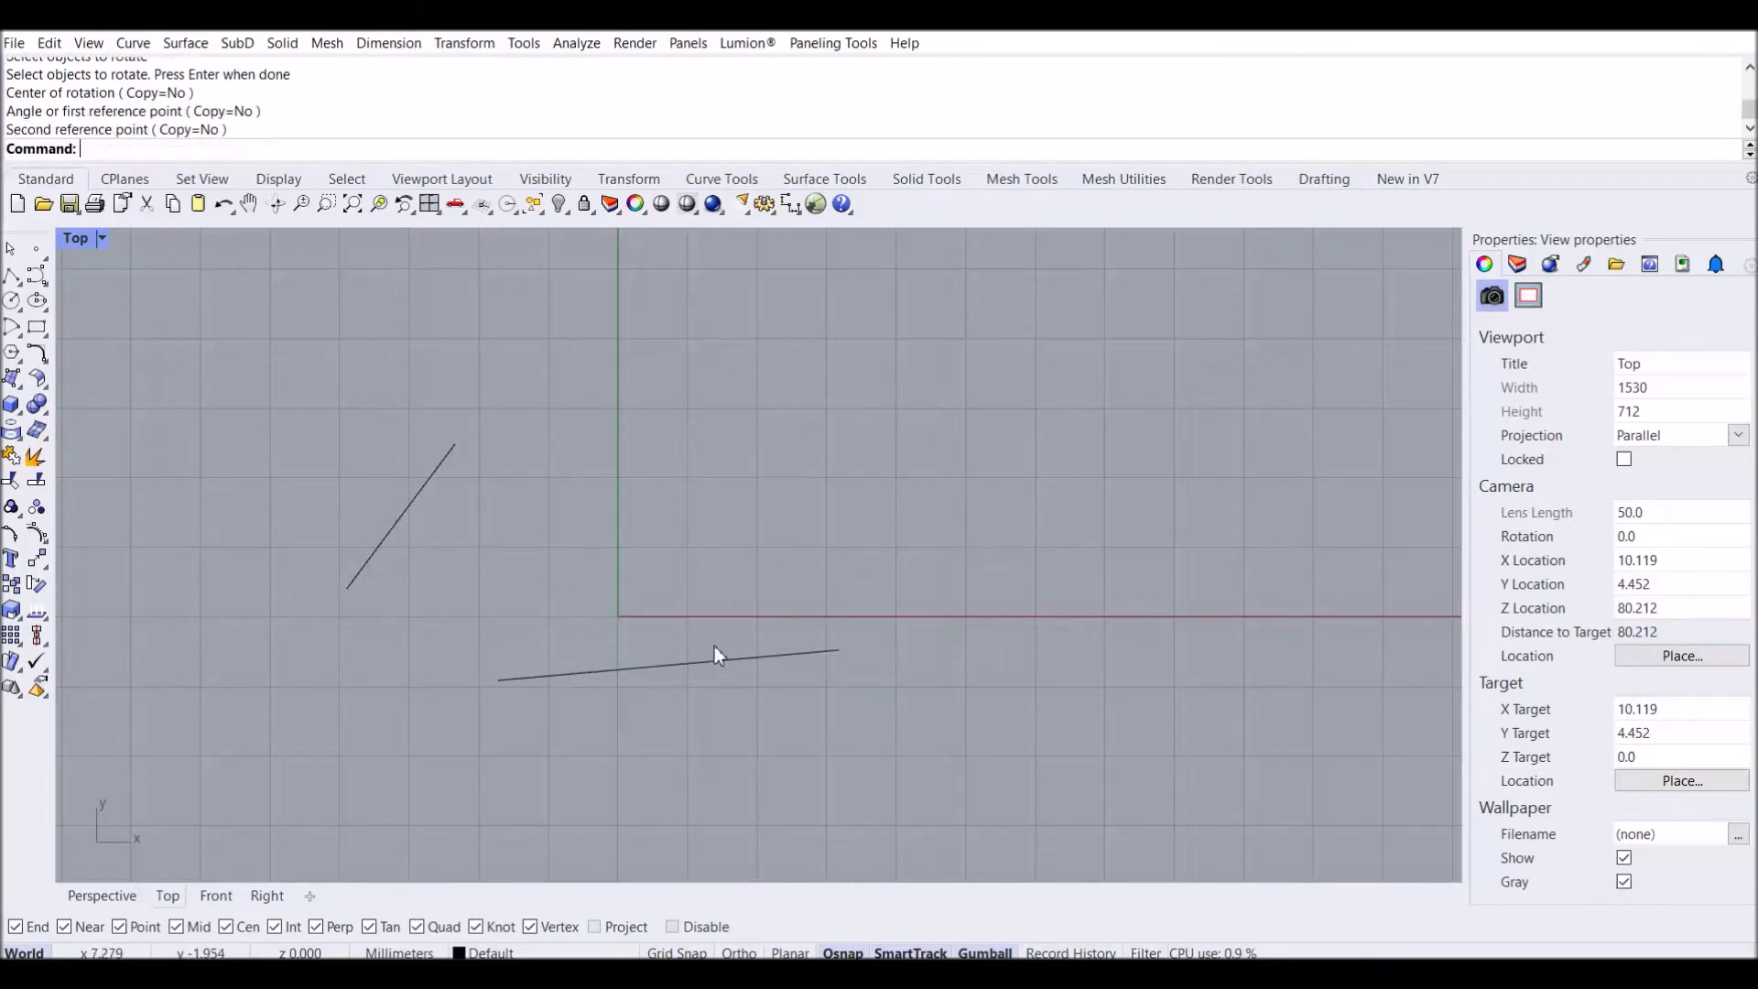
click(638, 672)
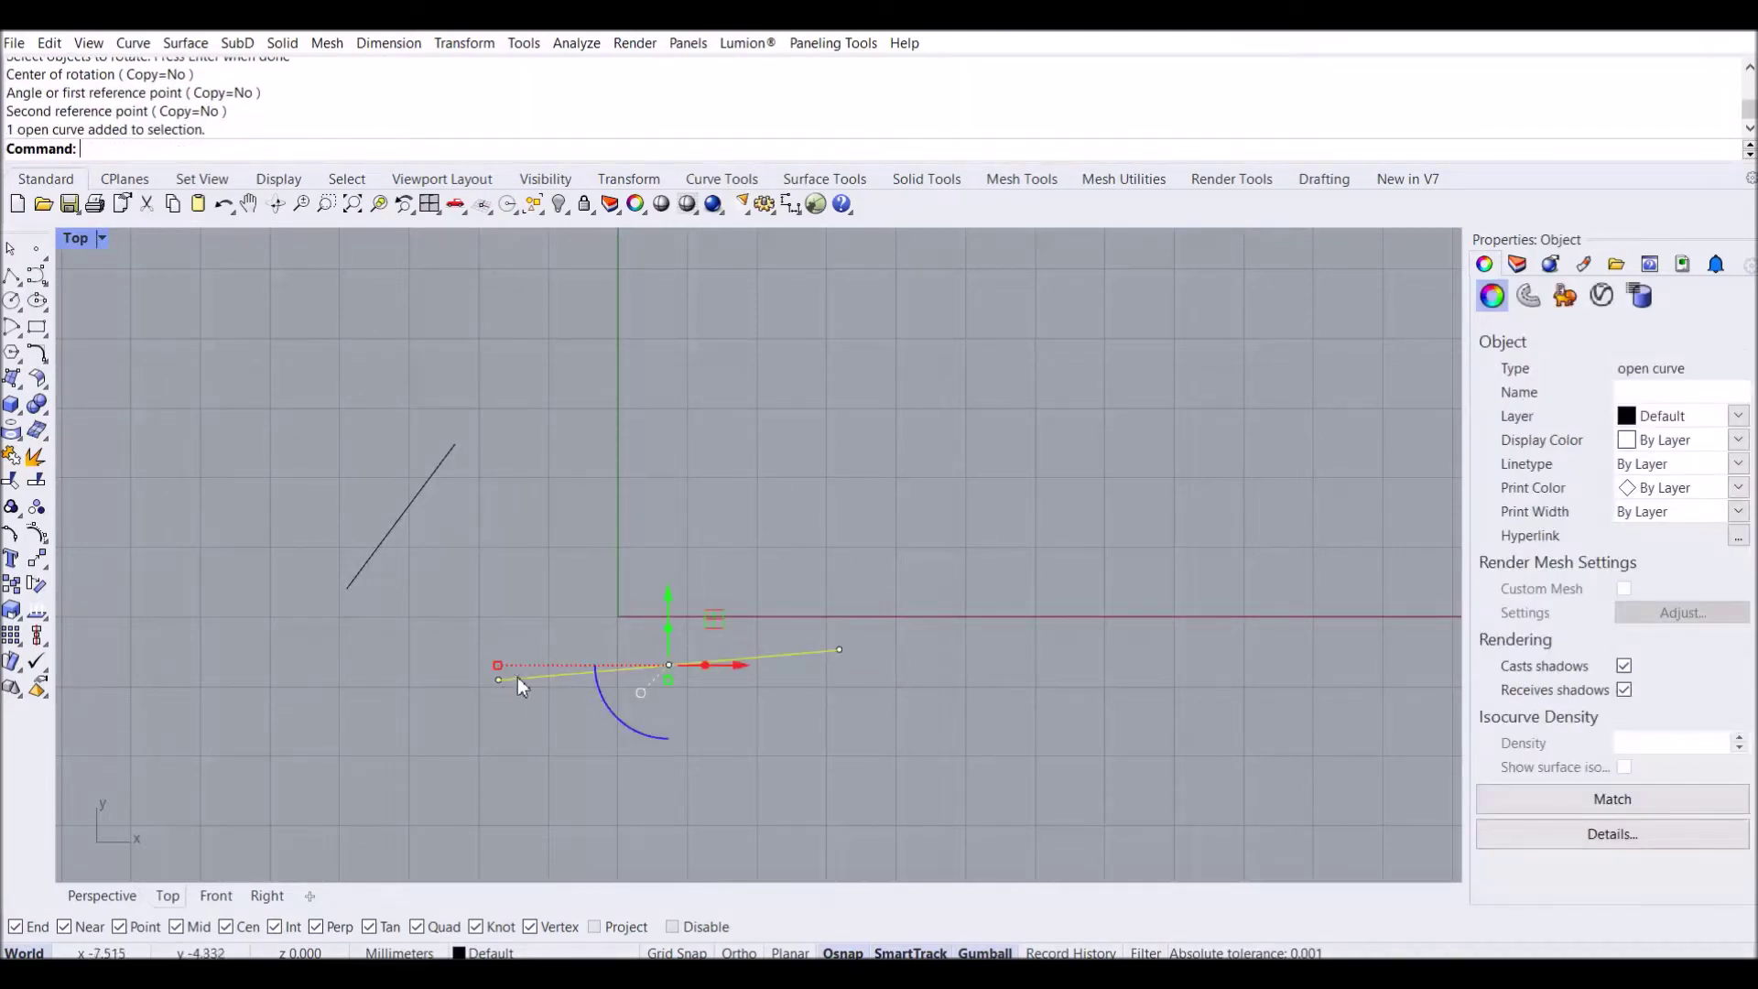
key(Escape)
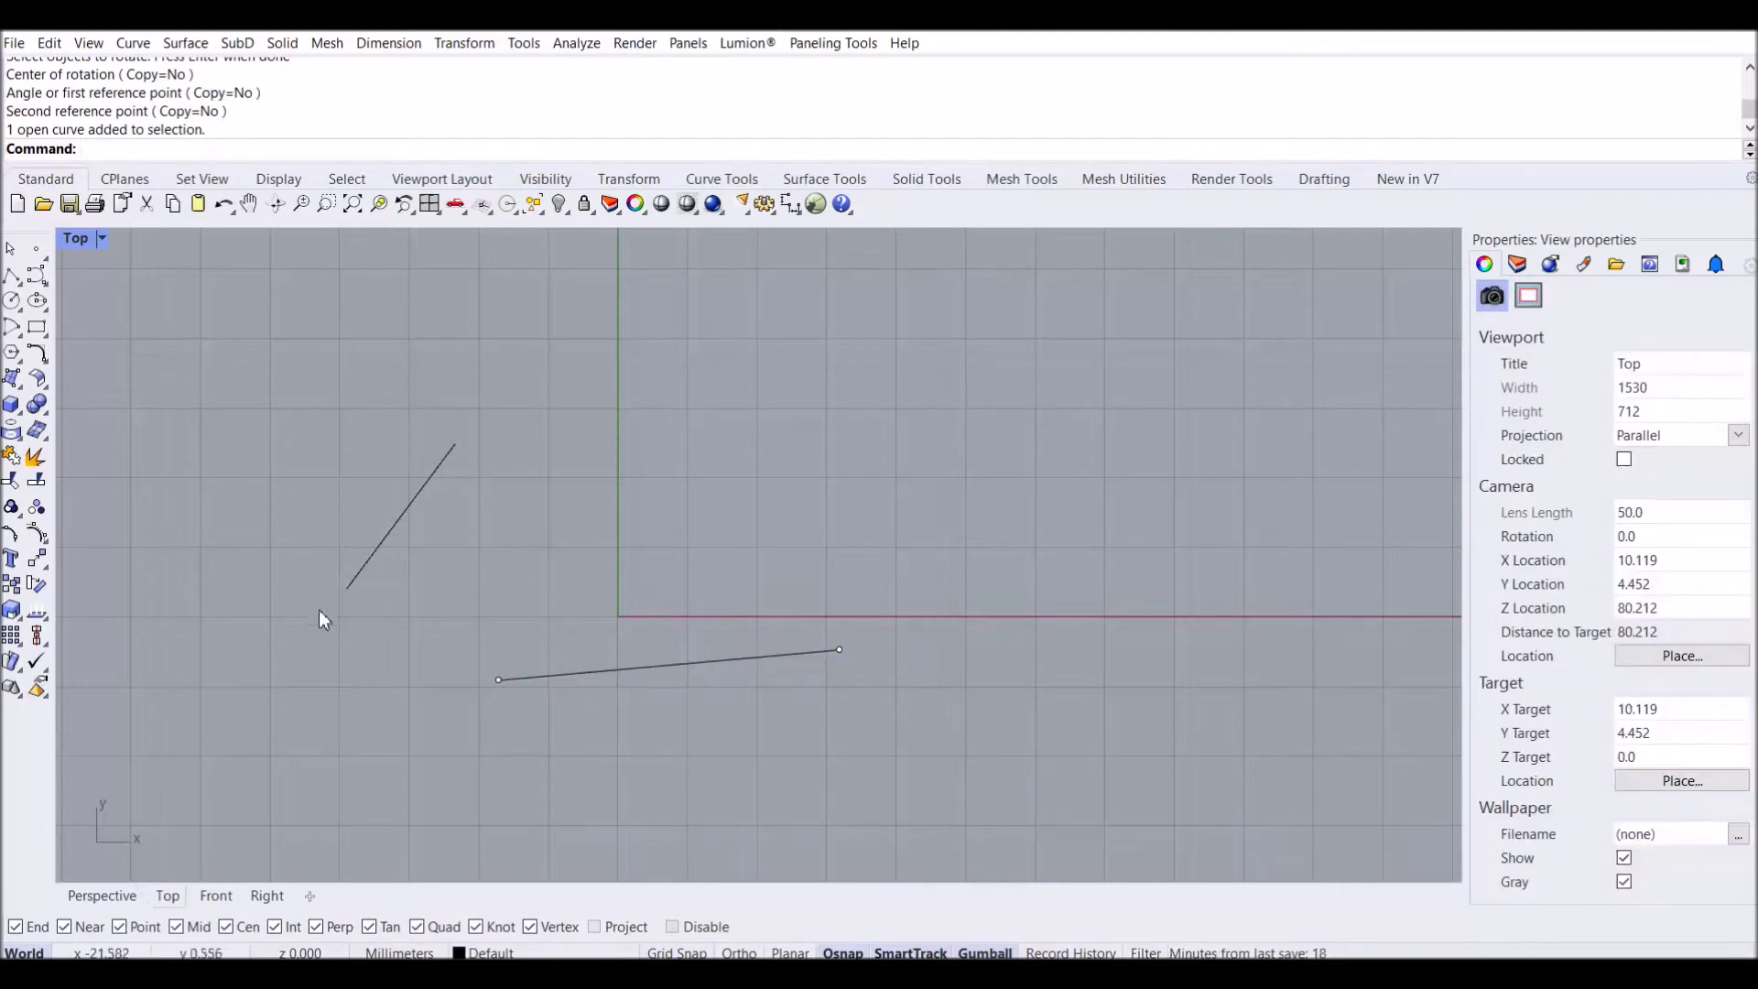
click(540, 675)
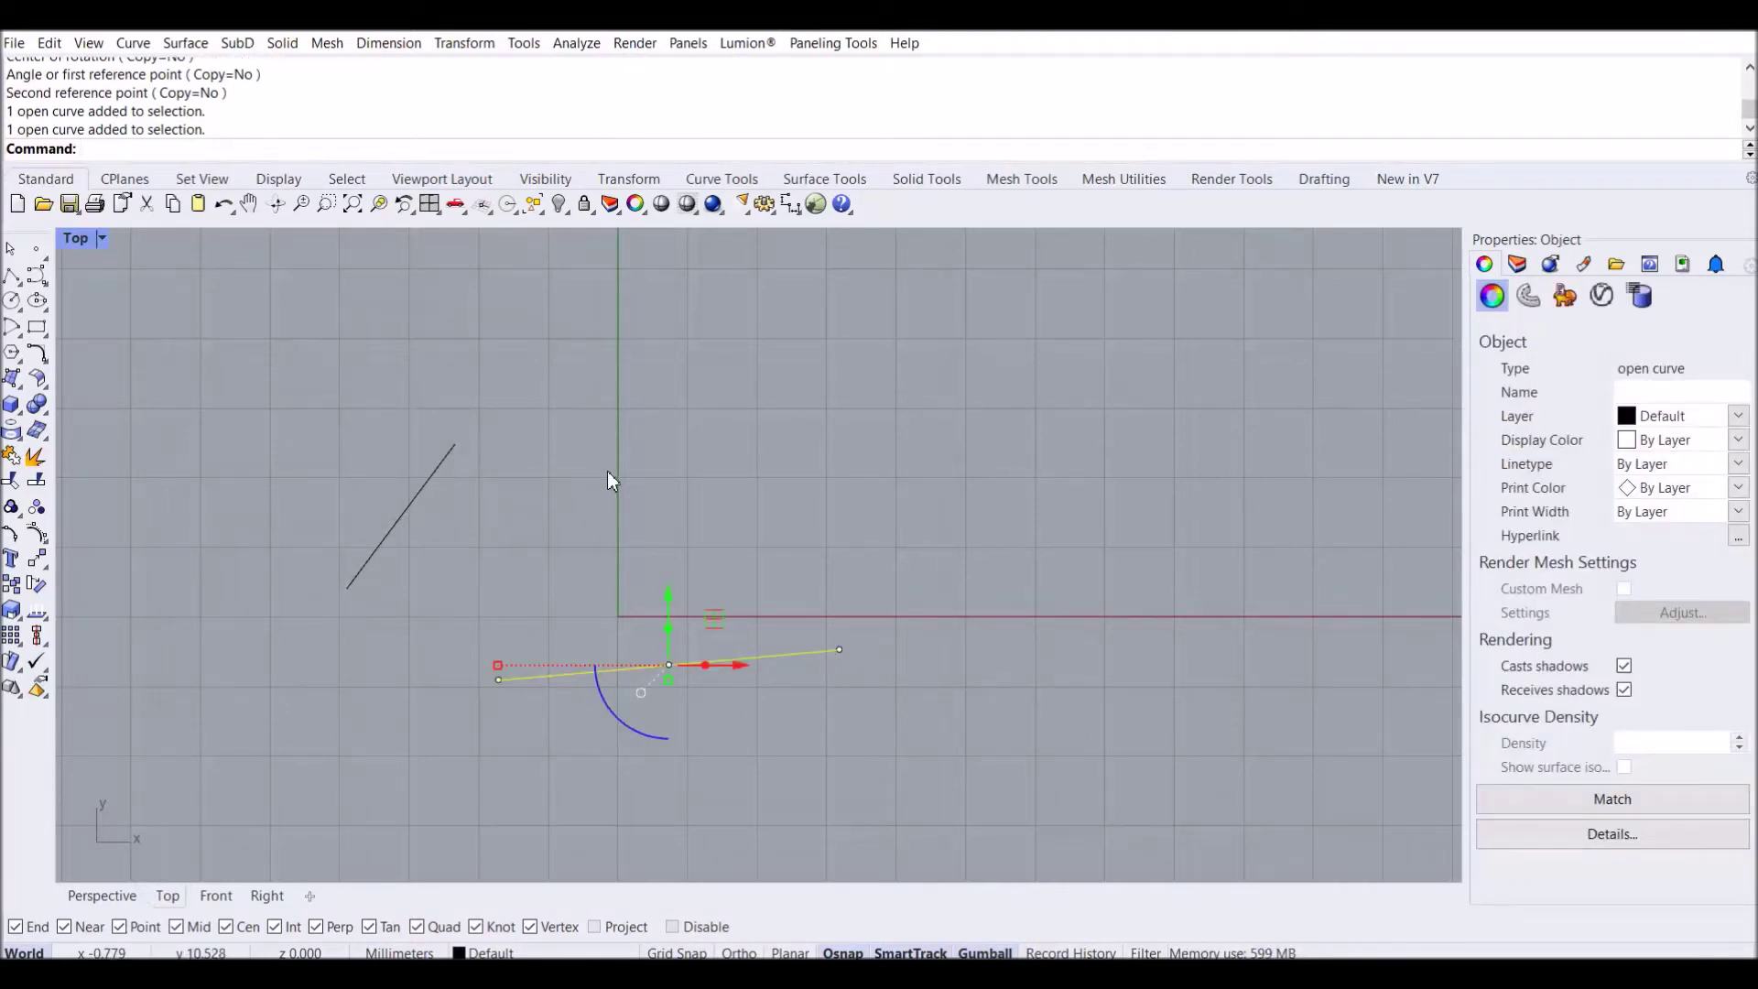
key(Escape)
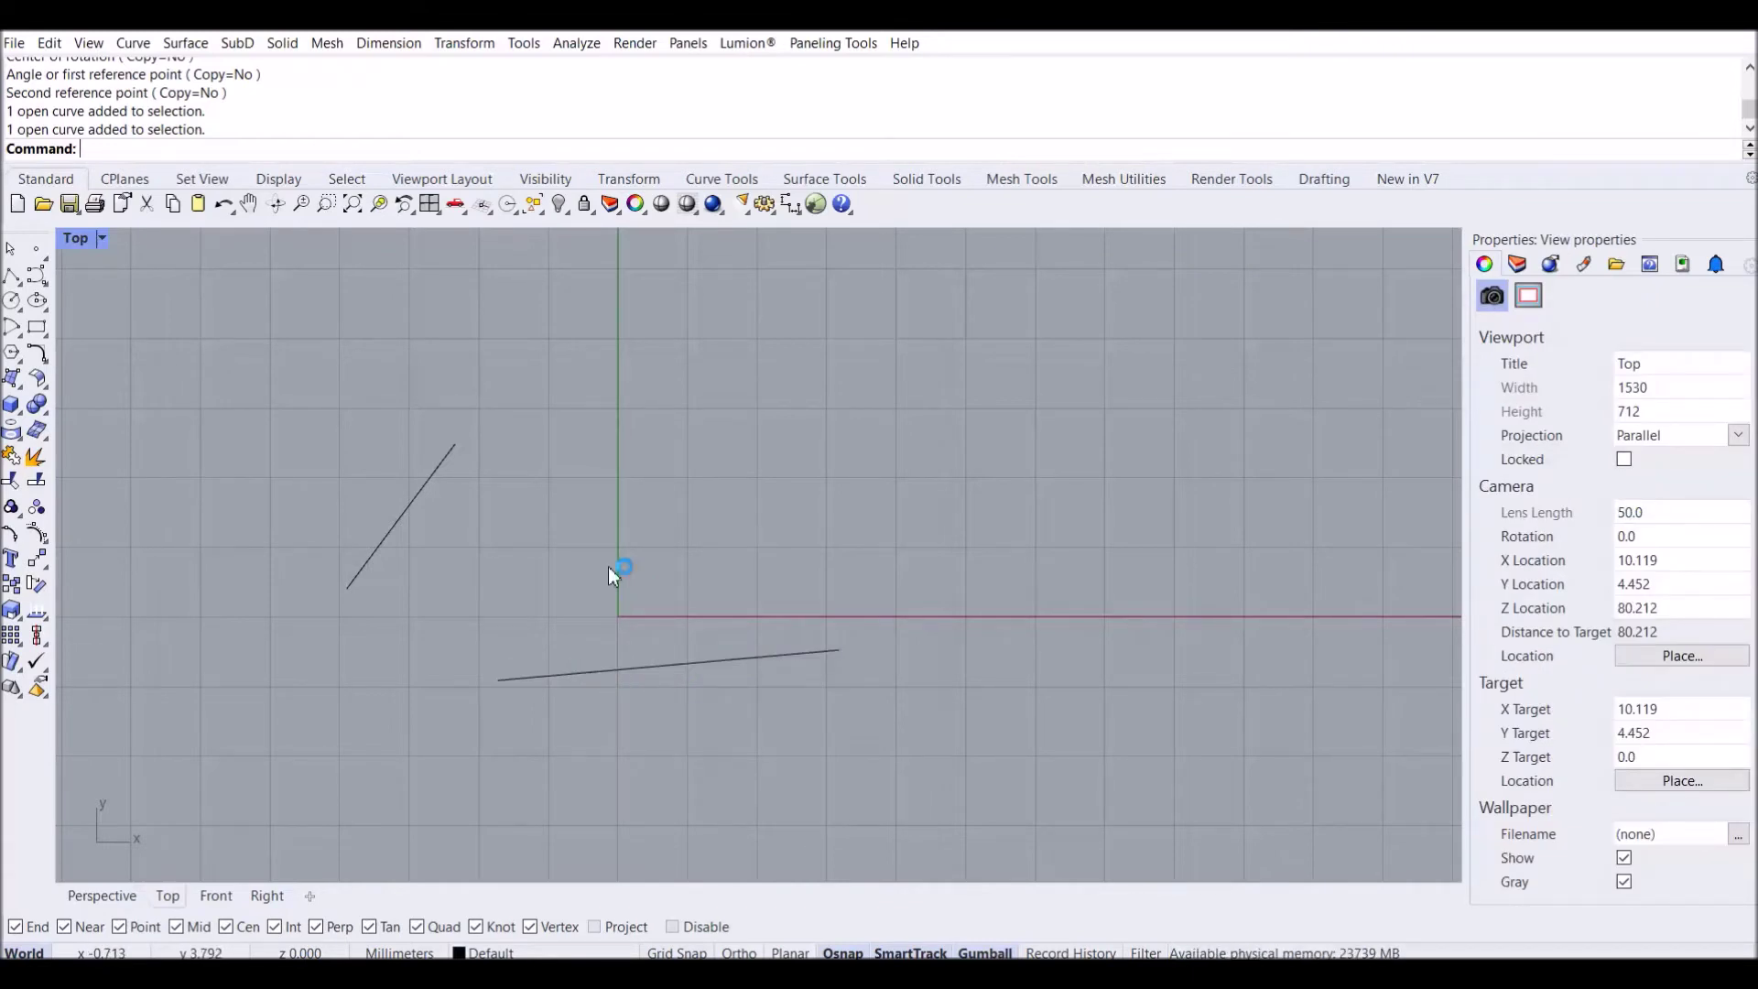
key(Return)
click(633, 674)
key(Return)
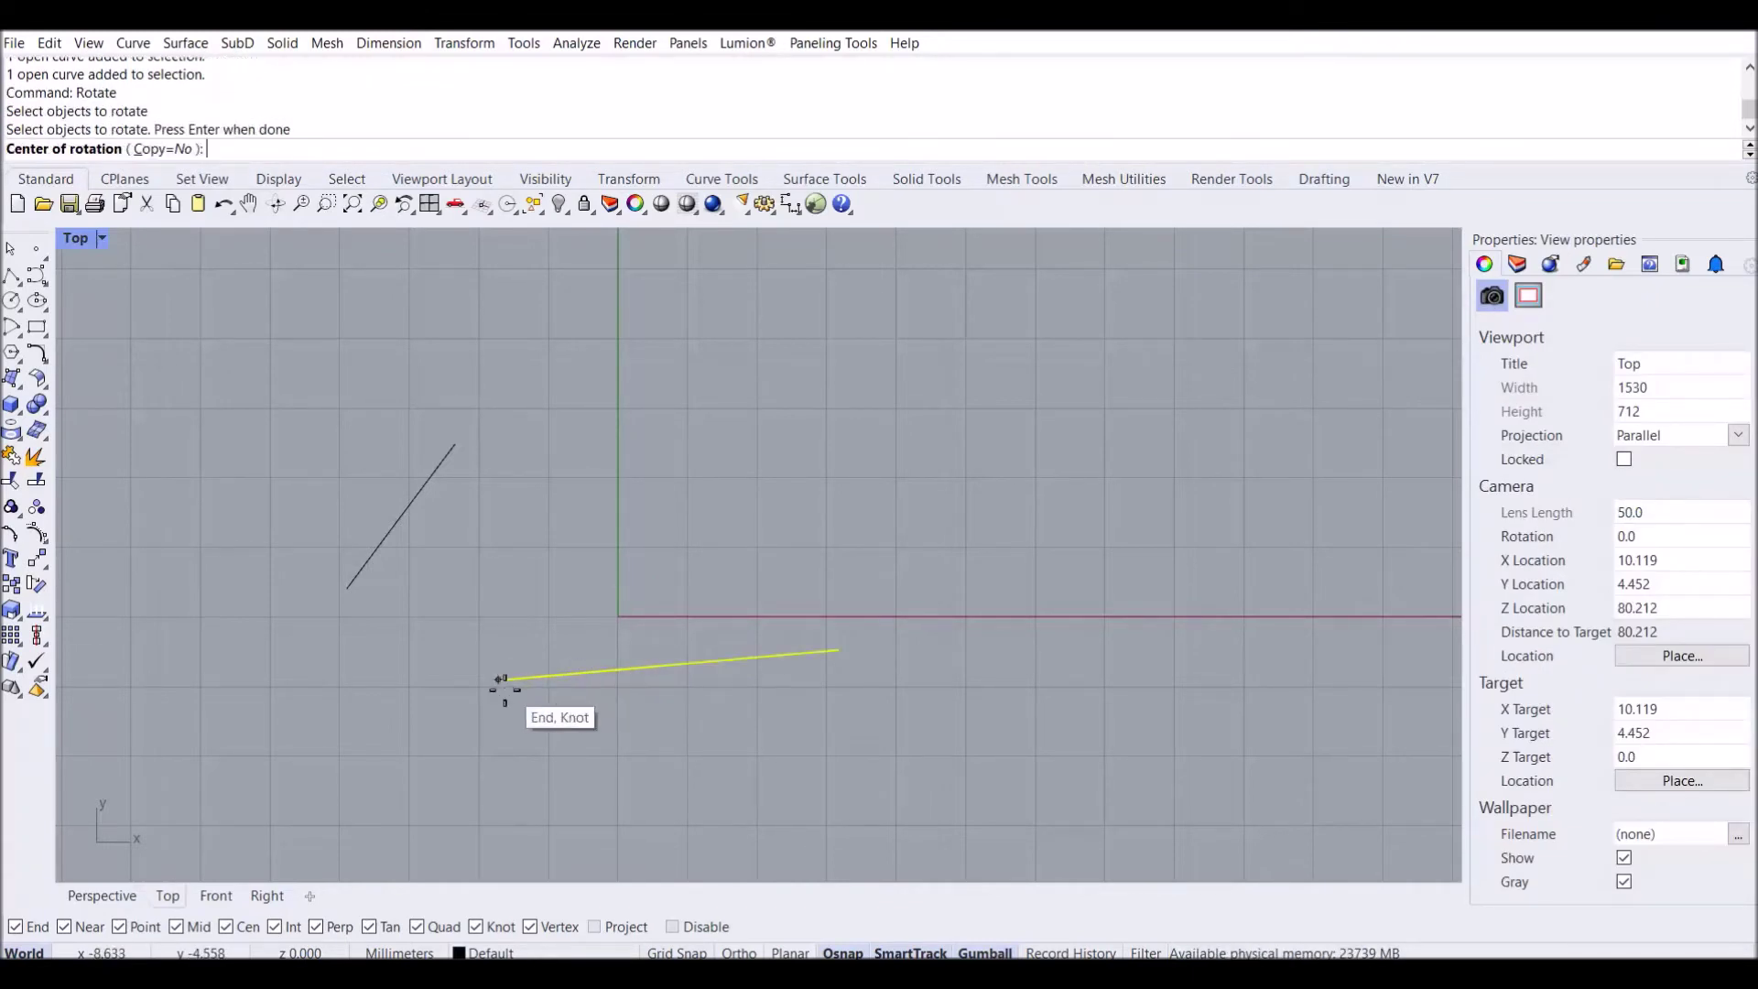
click(498, 679)
click(856, 641)
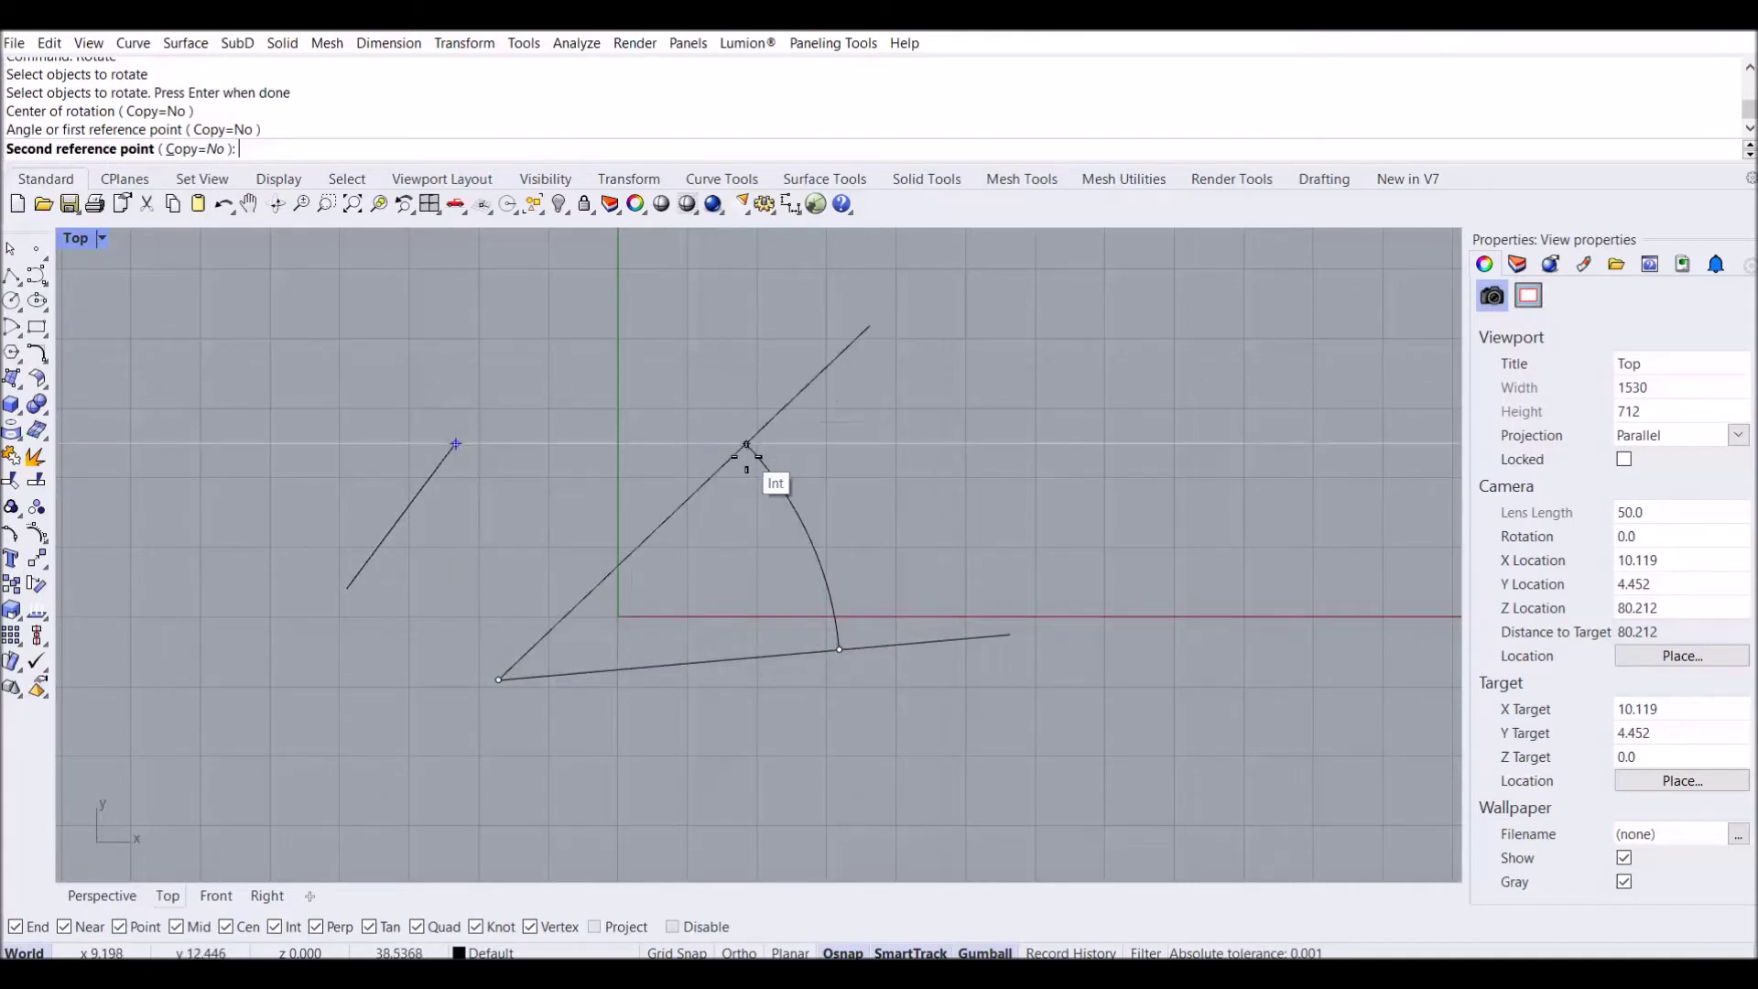
key(Escape)
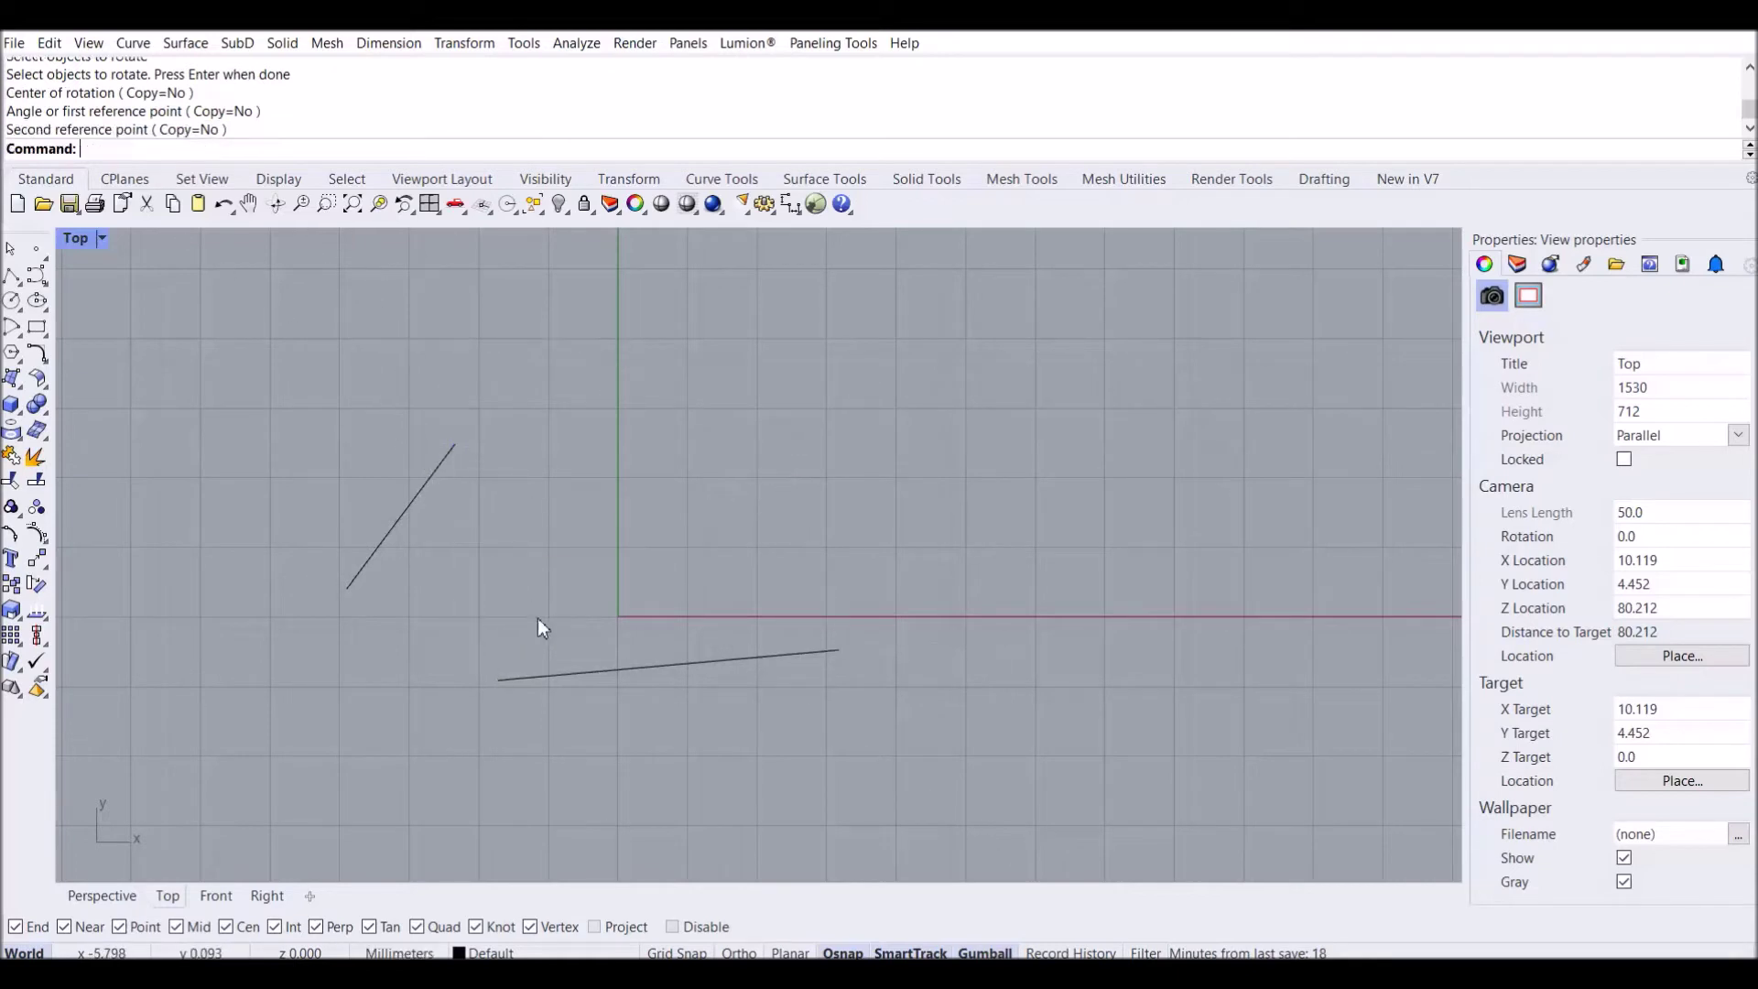
- Start RotateReference on the lower line, centred at its left end, in 2D mode without copying
text(RotateReference)
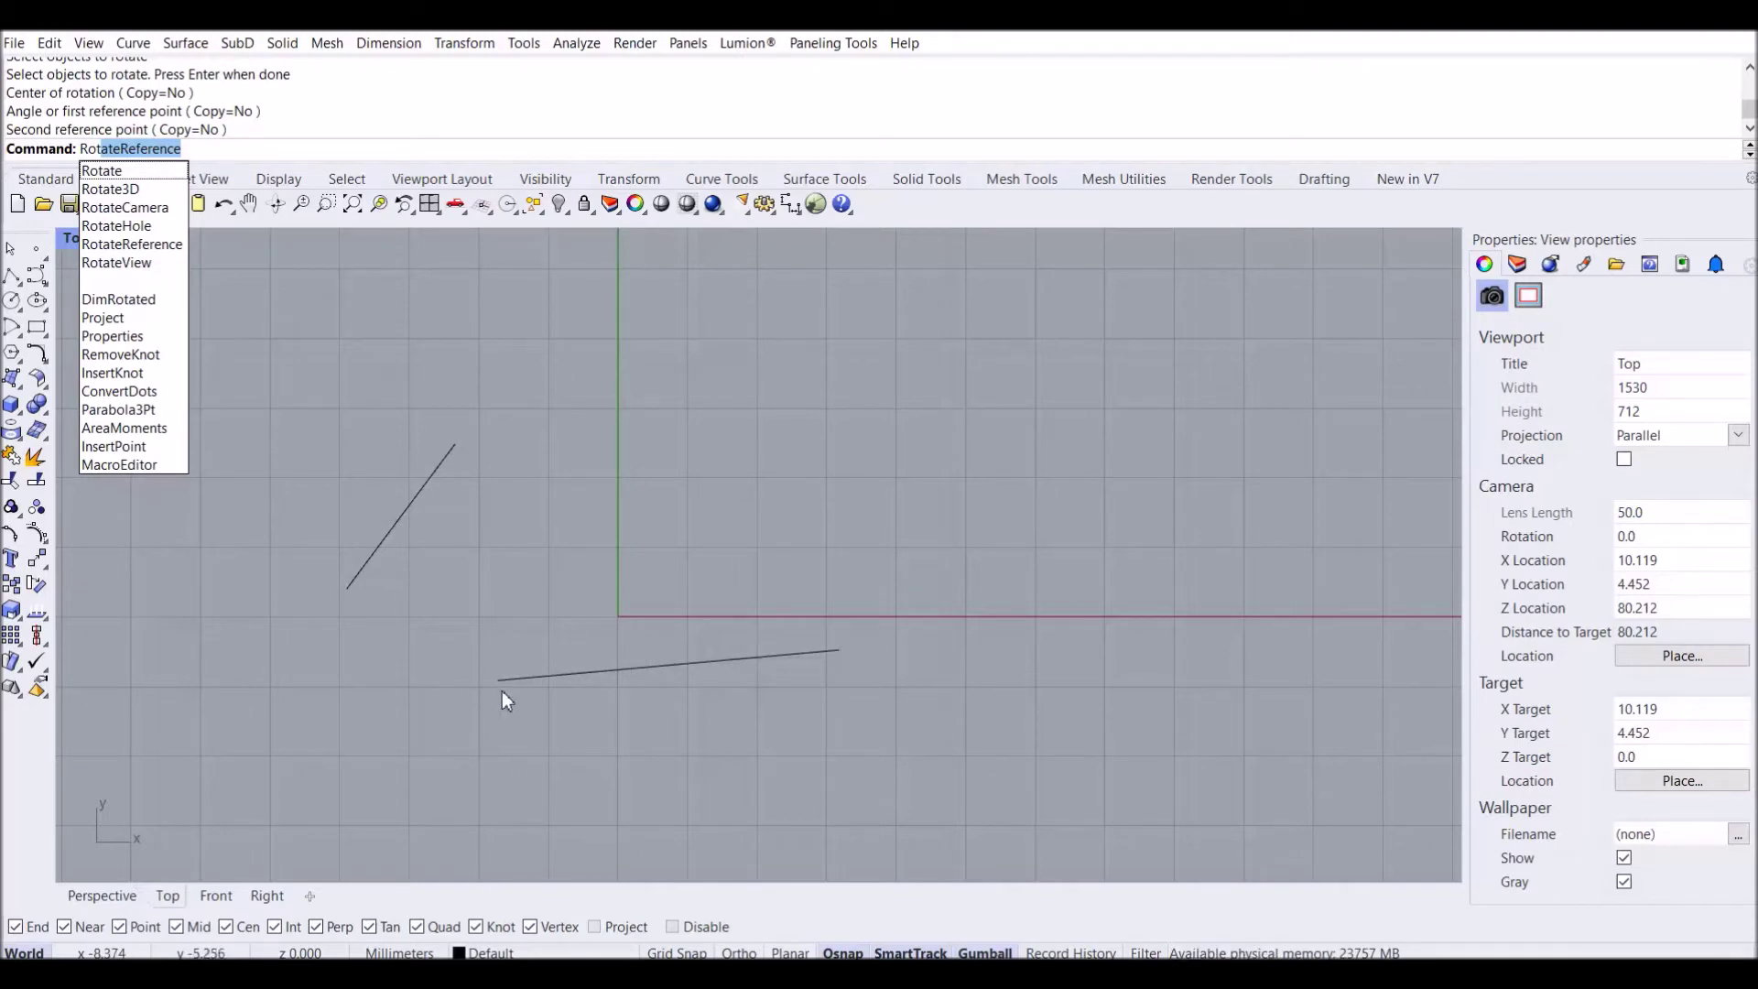
key(Return)
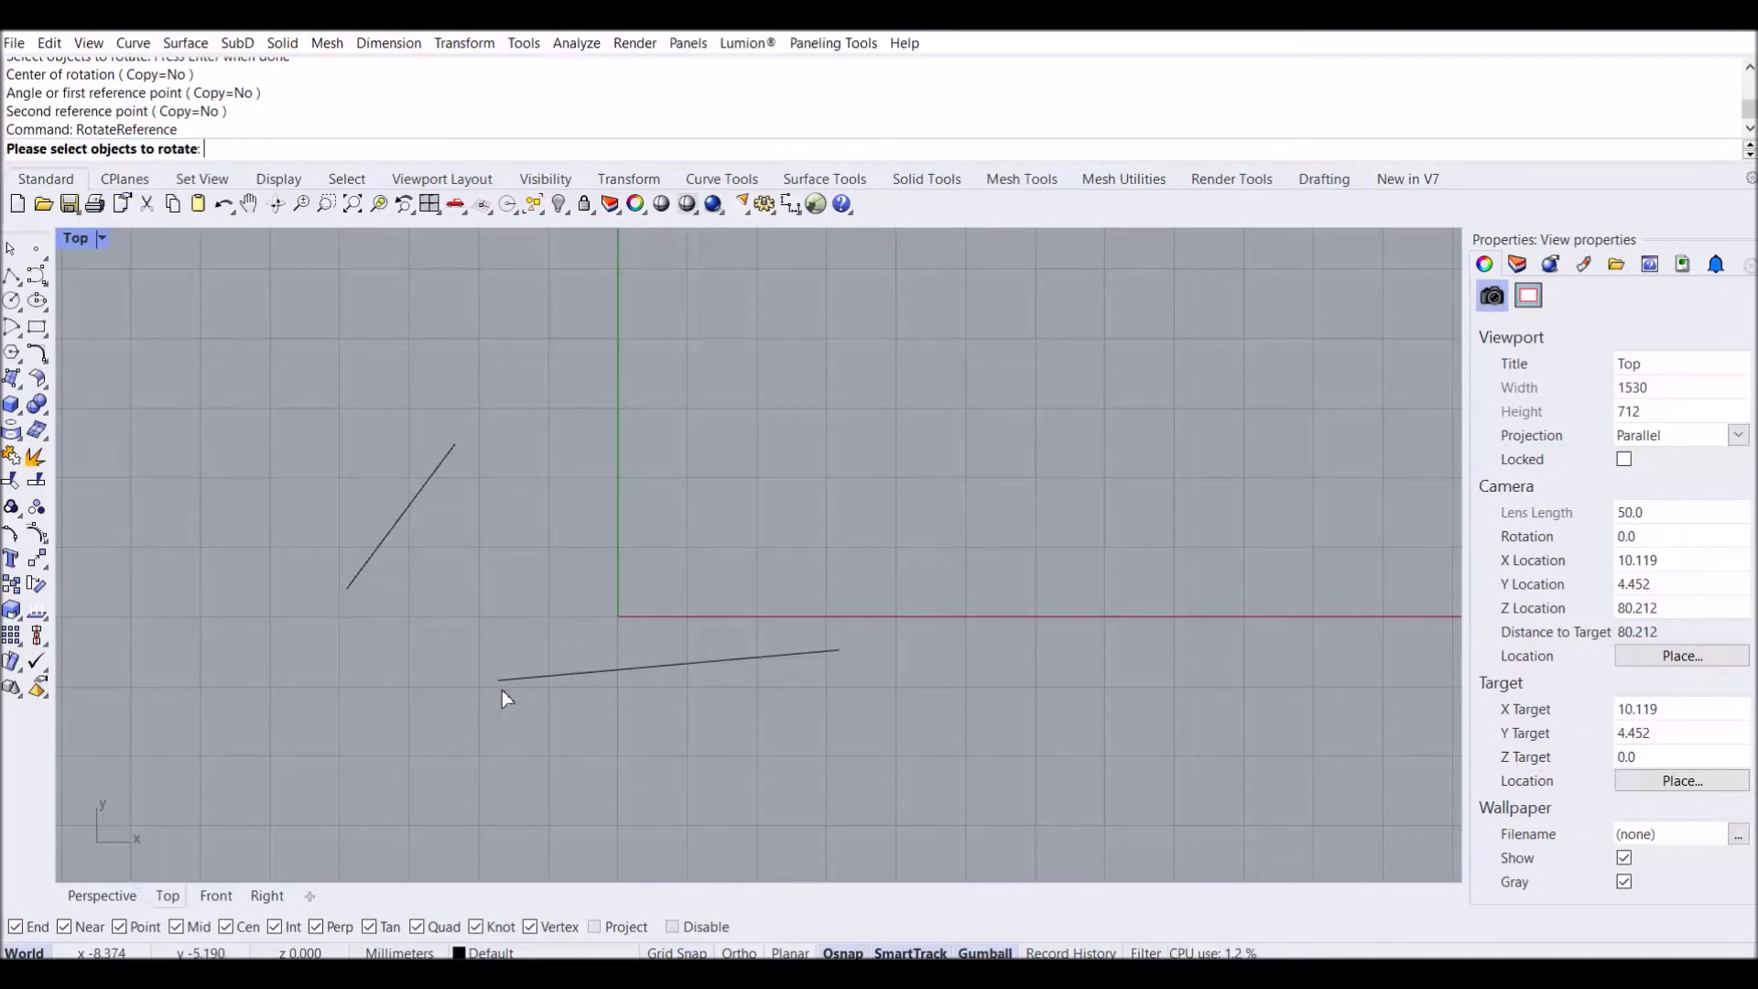
click(587, 676)
key(Return)
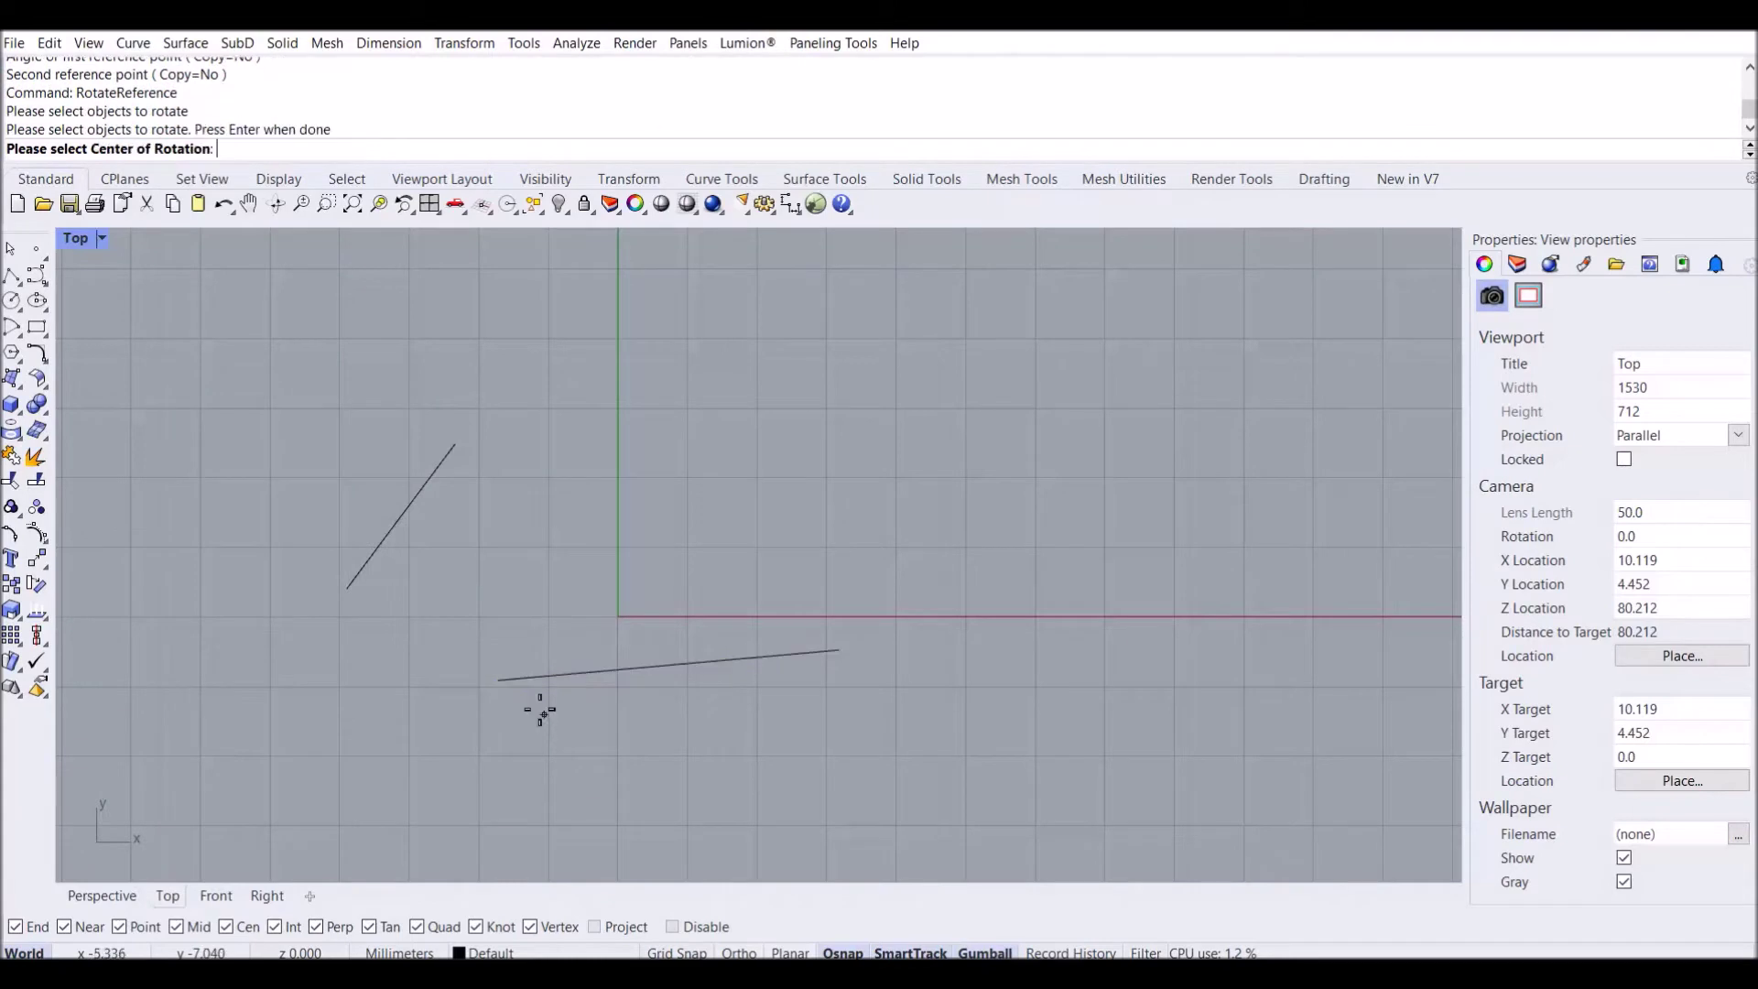
click(500, 679)
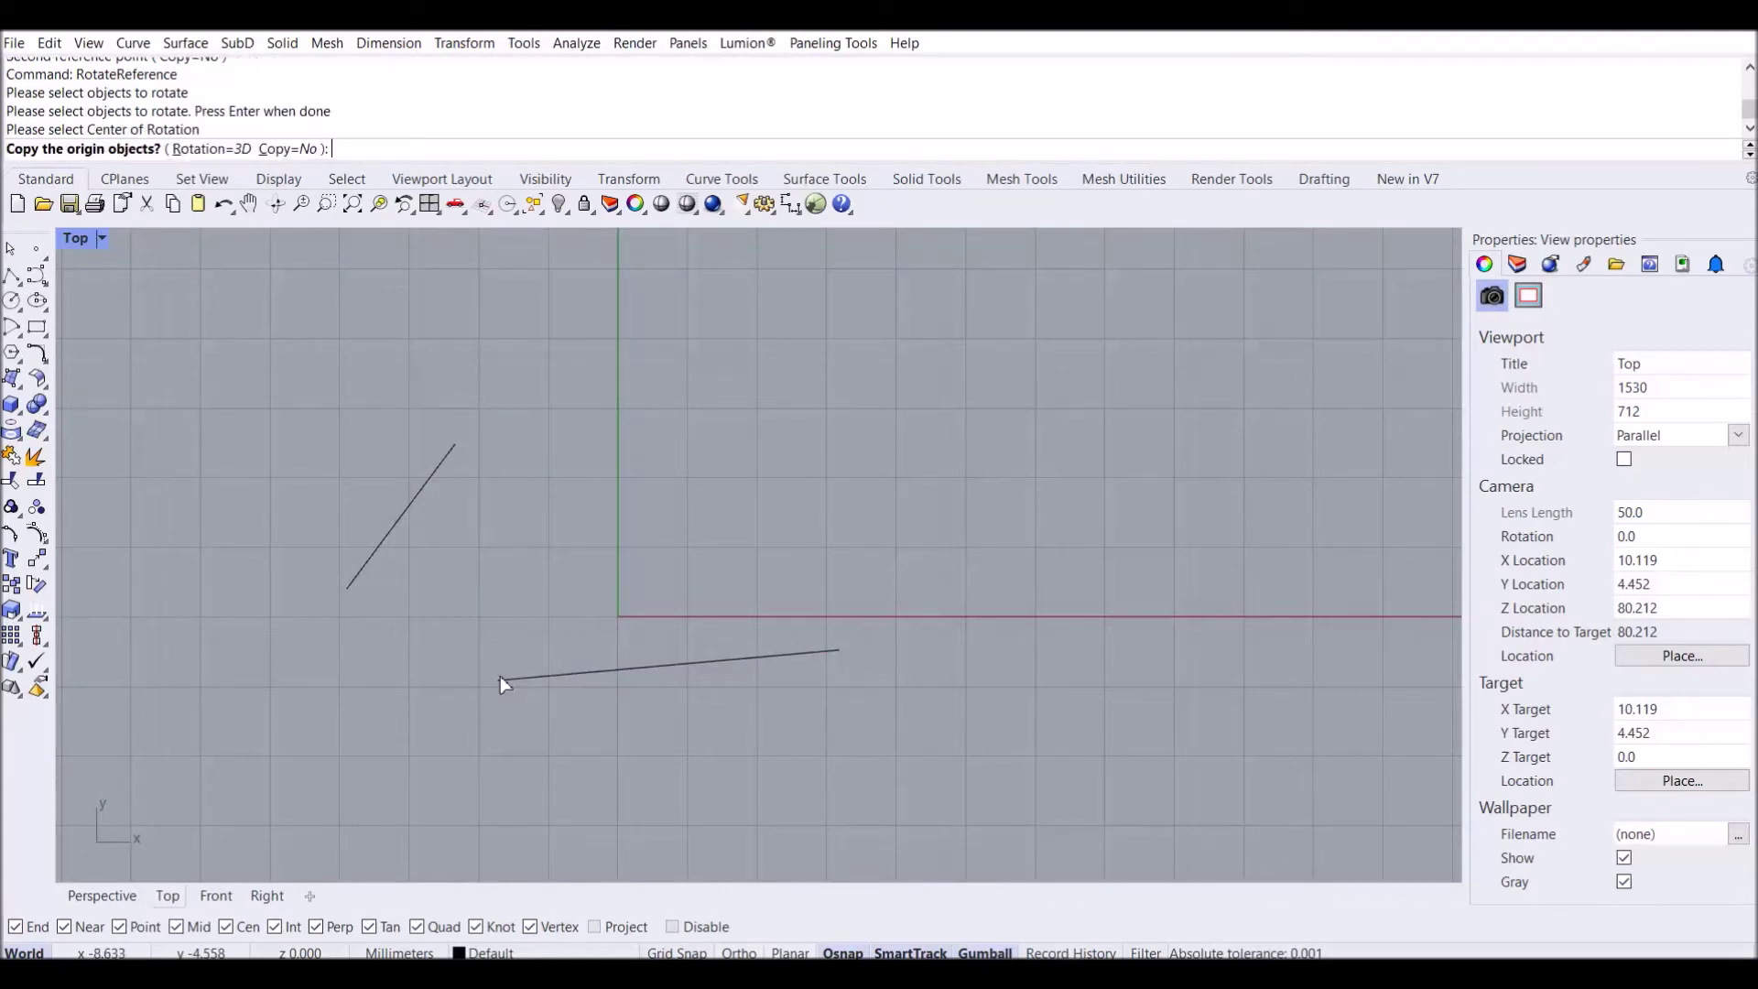
click(212, 150)
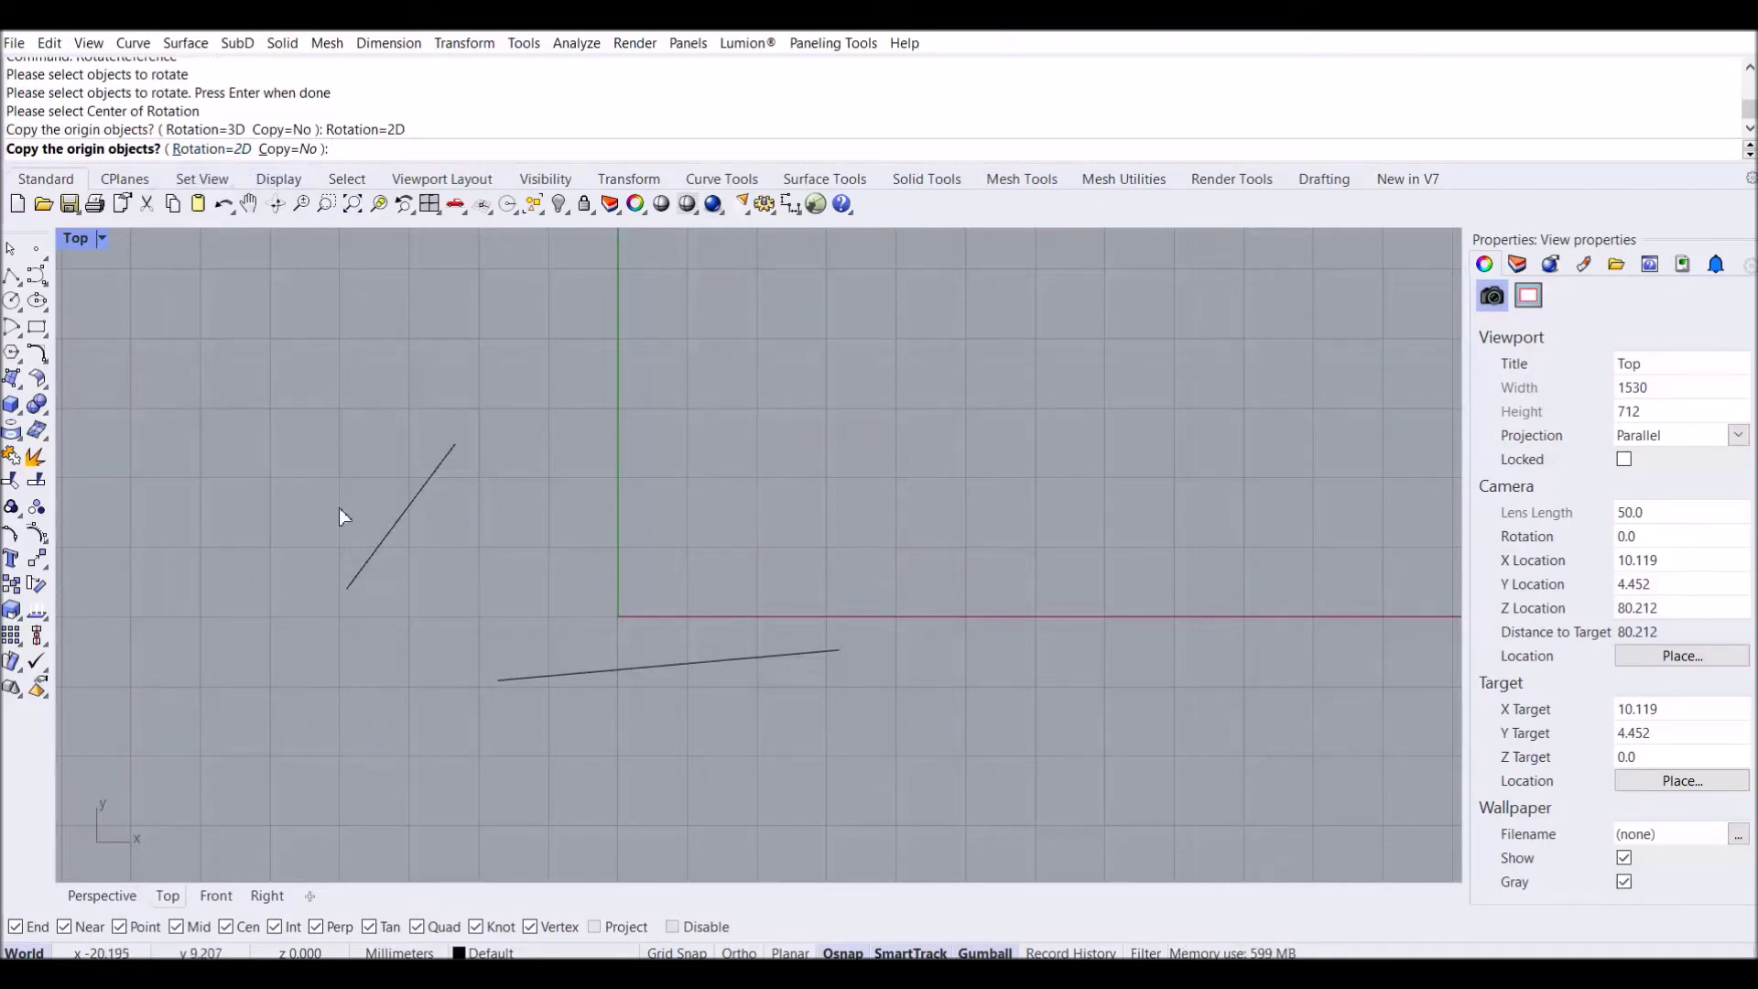
key(Return)
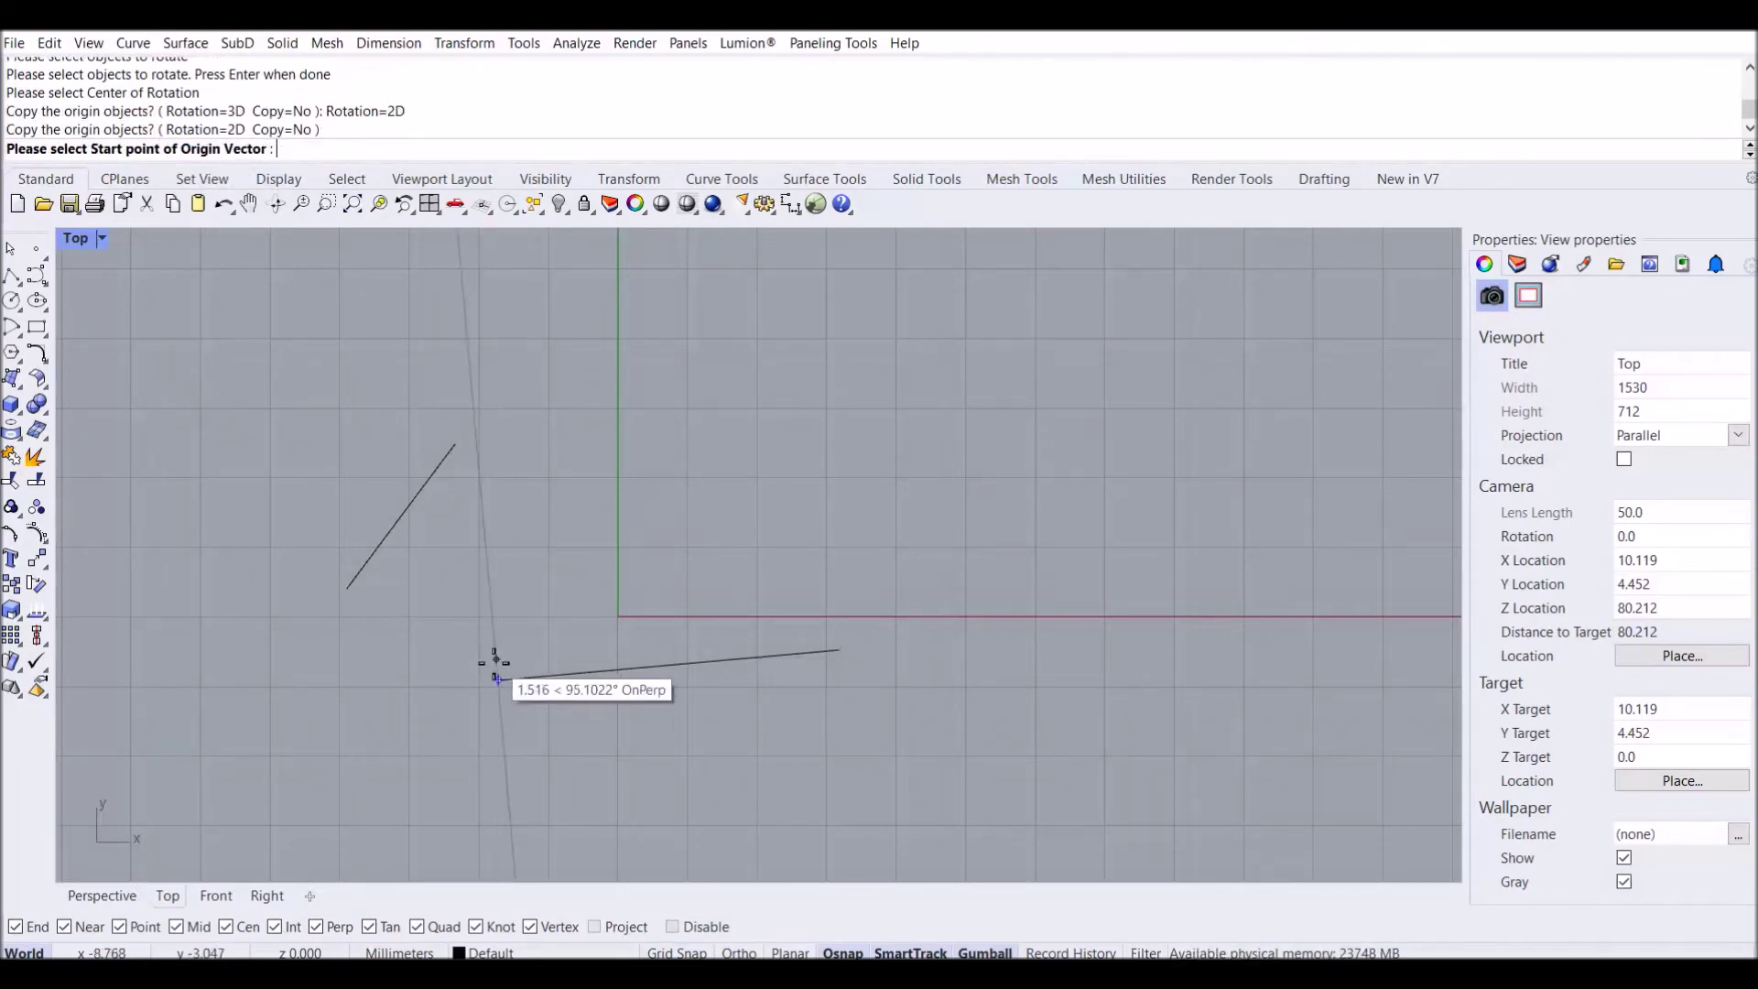
- Use the lower line's ends as reference and the upper line's ends as target direction
click(495, 679)
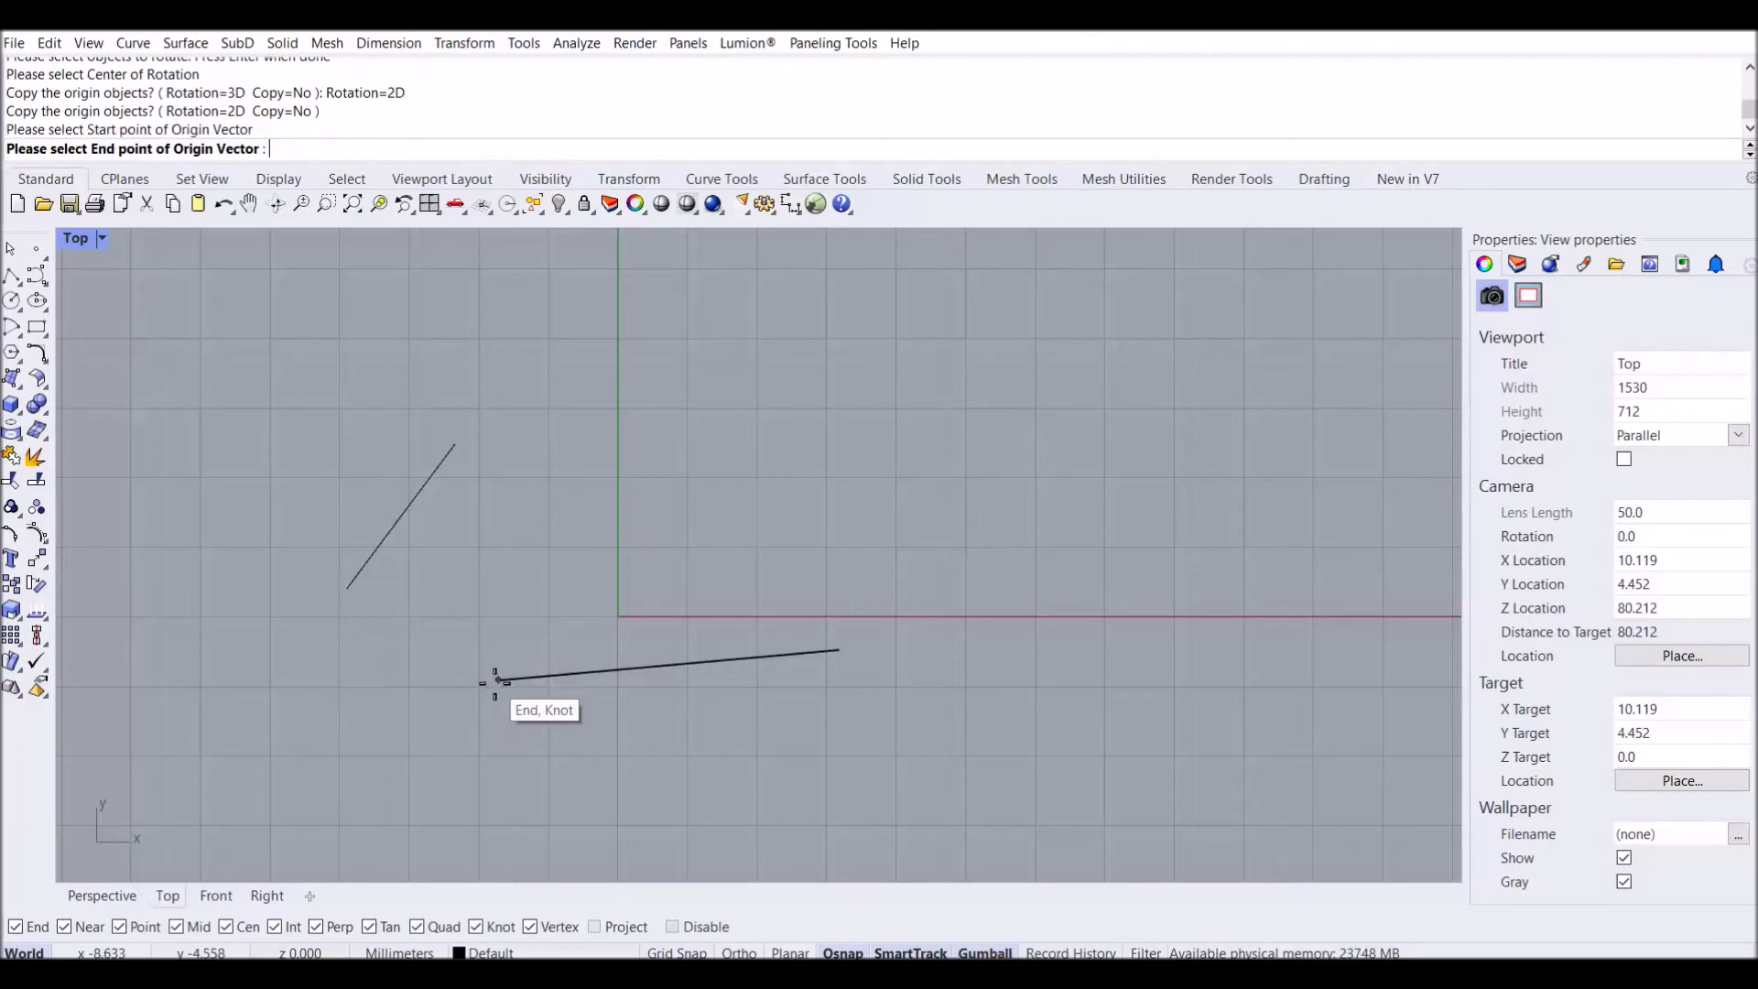
click(840, 651)
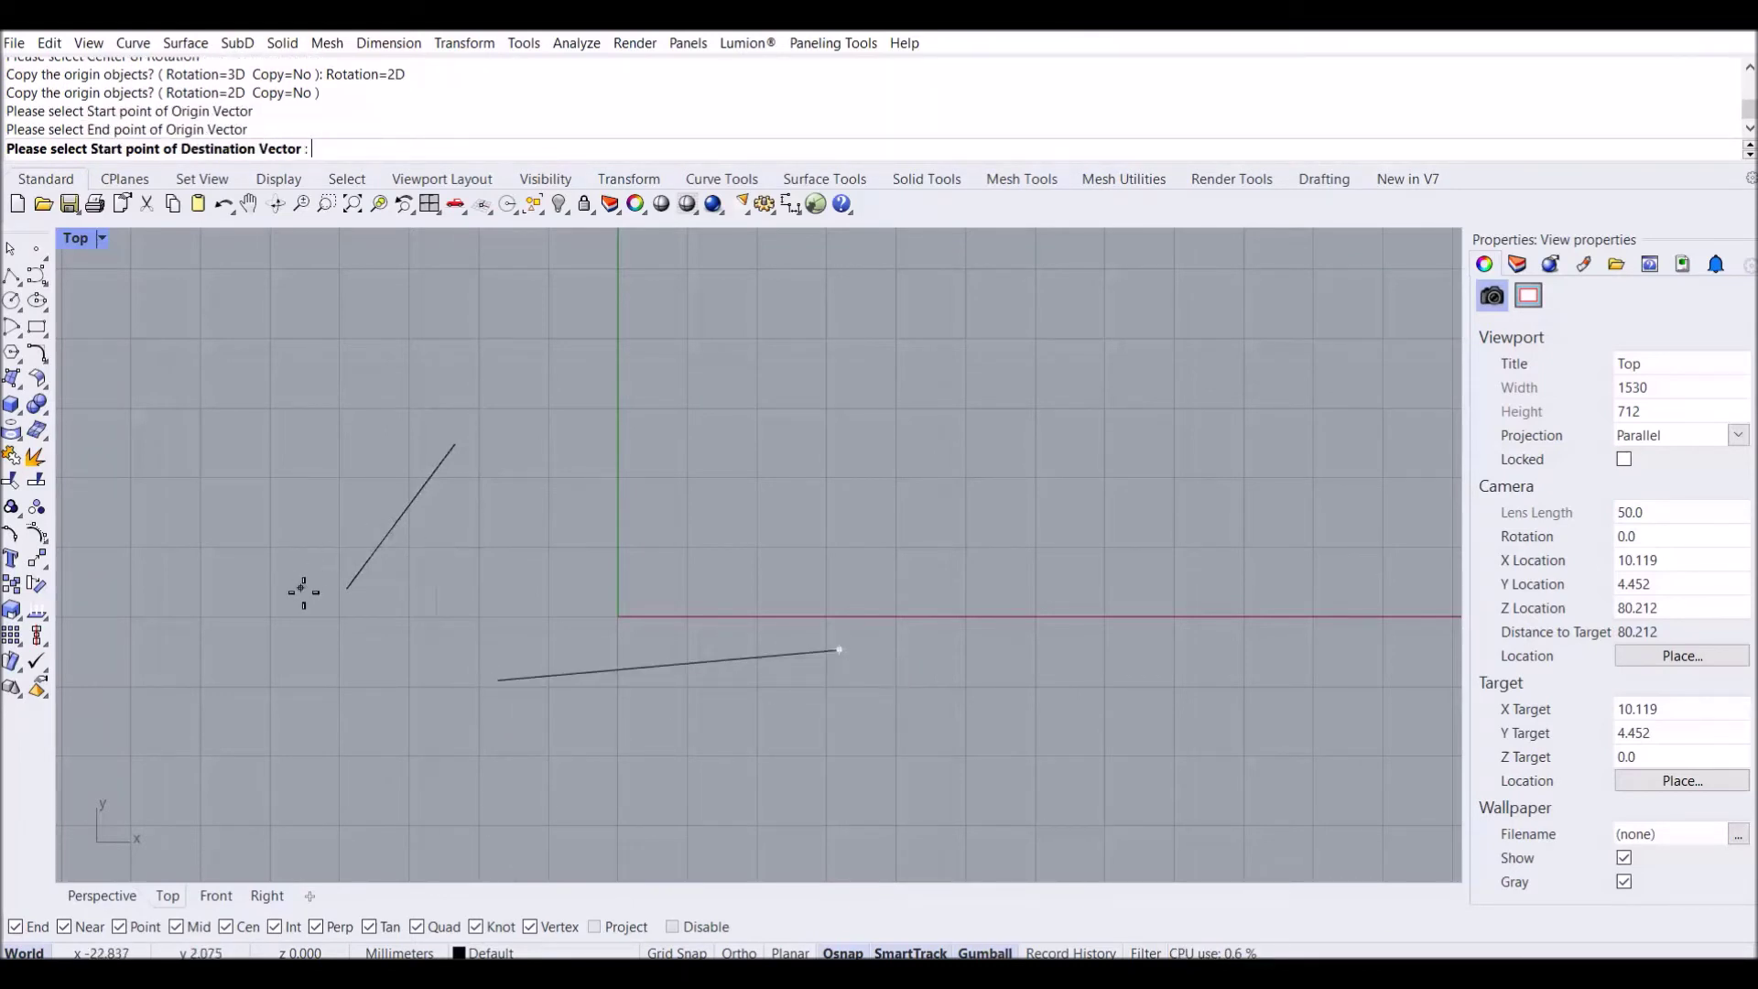
click(354, 591)
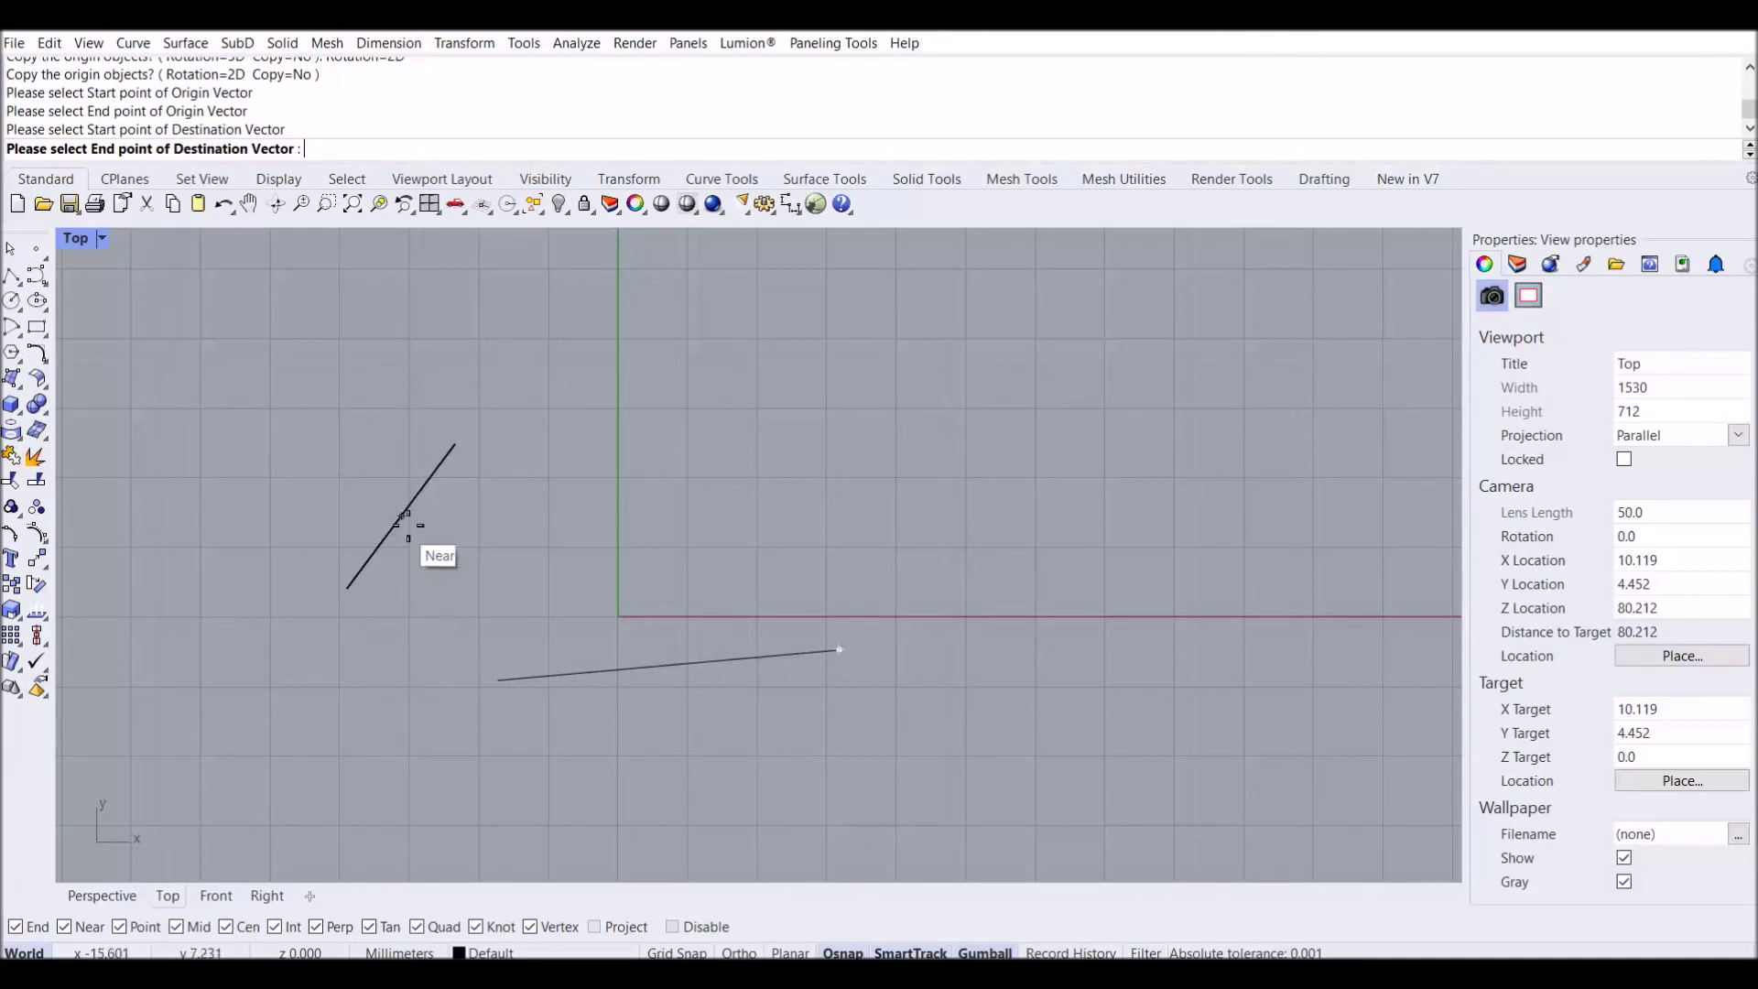
click(457, 446)
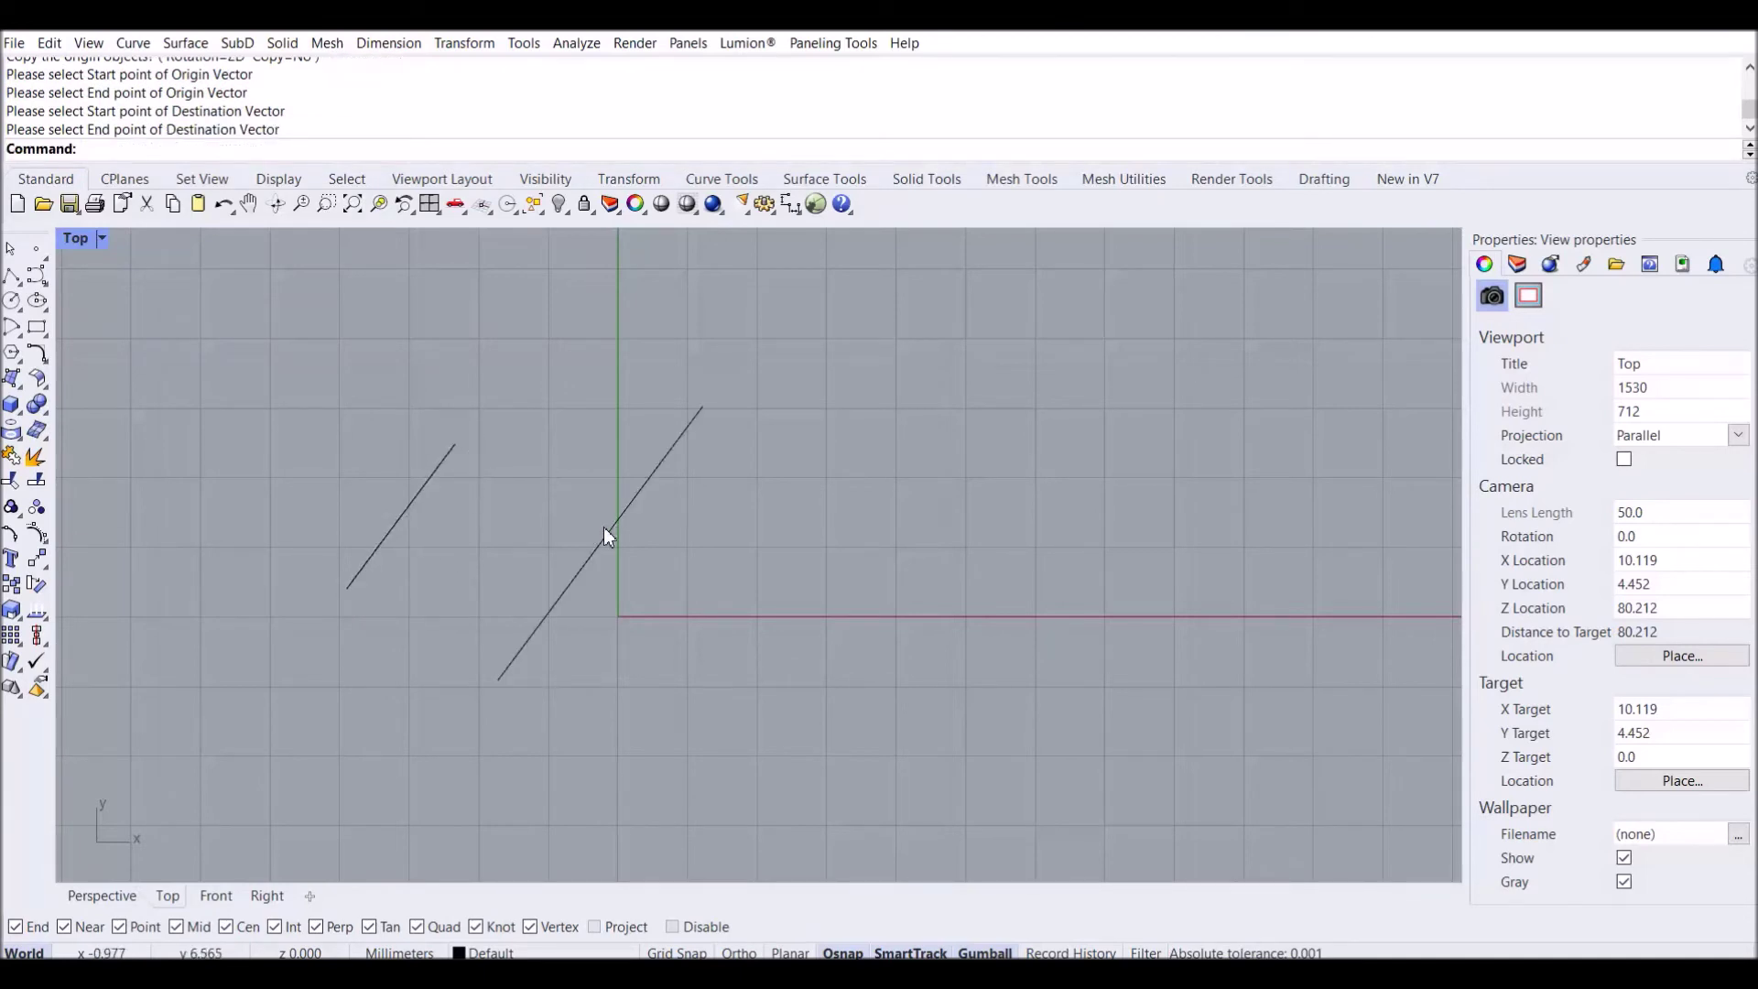
- Select the rotated line and the upper line to compare their alignment
click(605, 537)
click(390, 531)
click(716, 548)
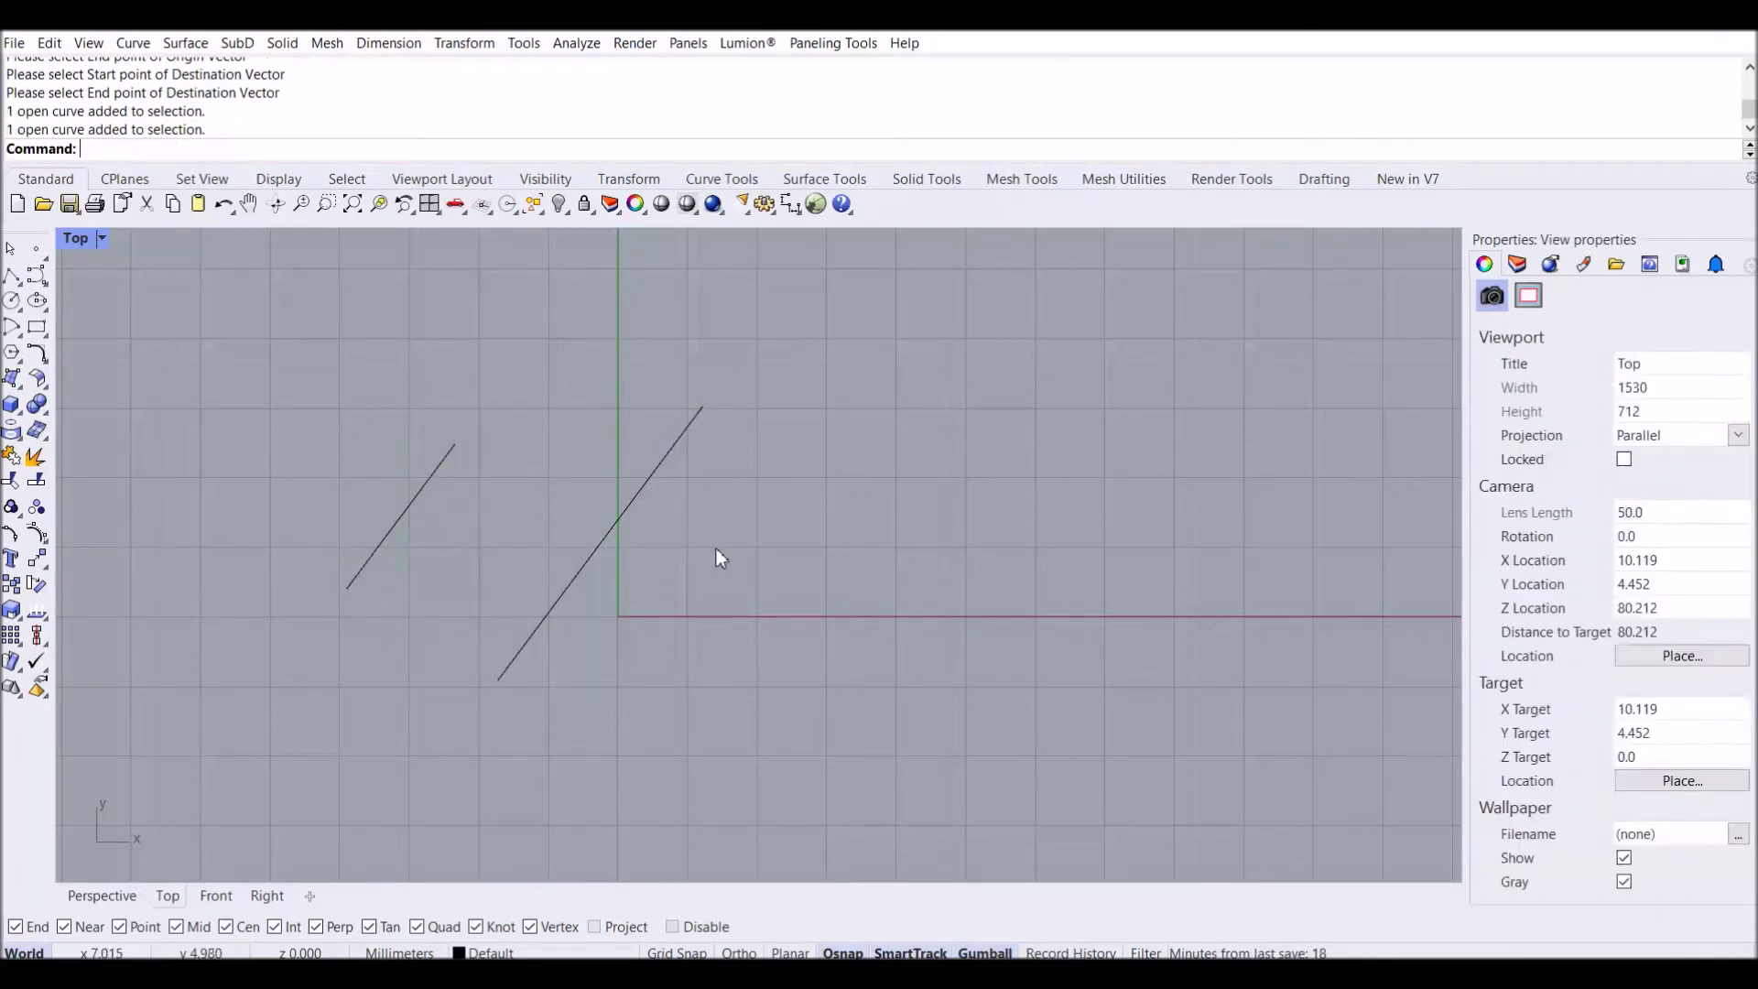
click(576, 575)
click(403, 515)
click(730, 574)
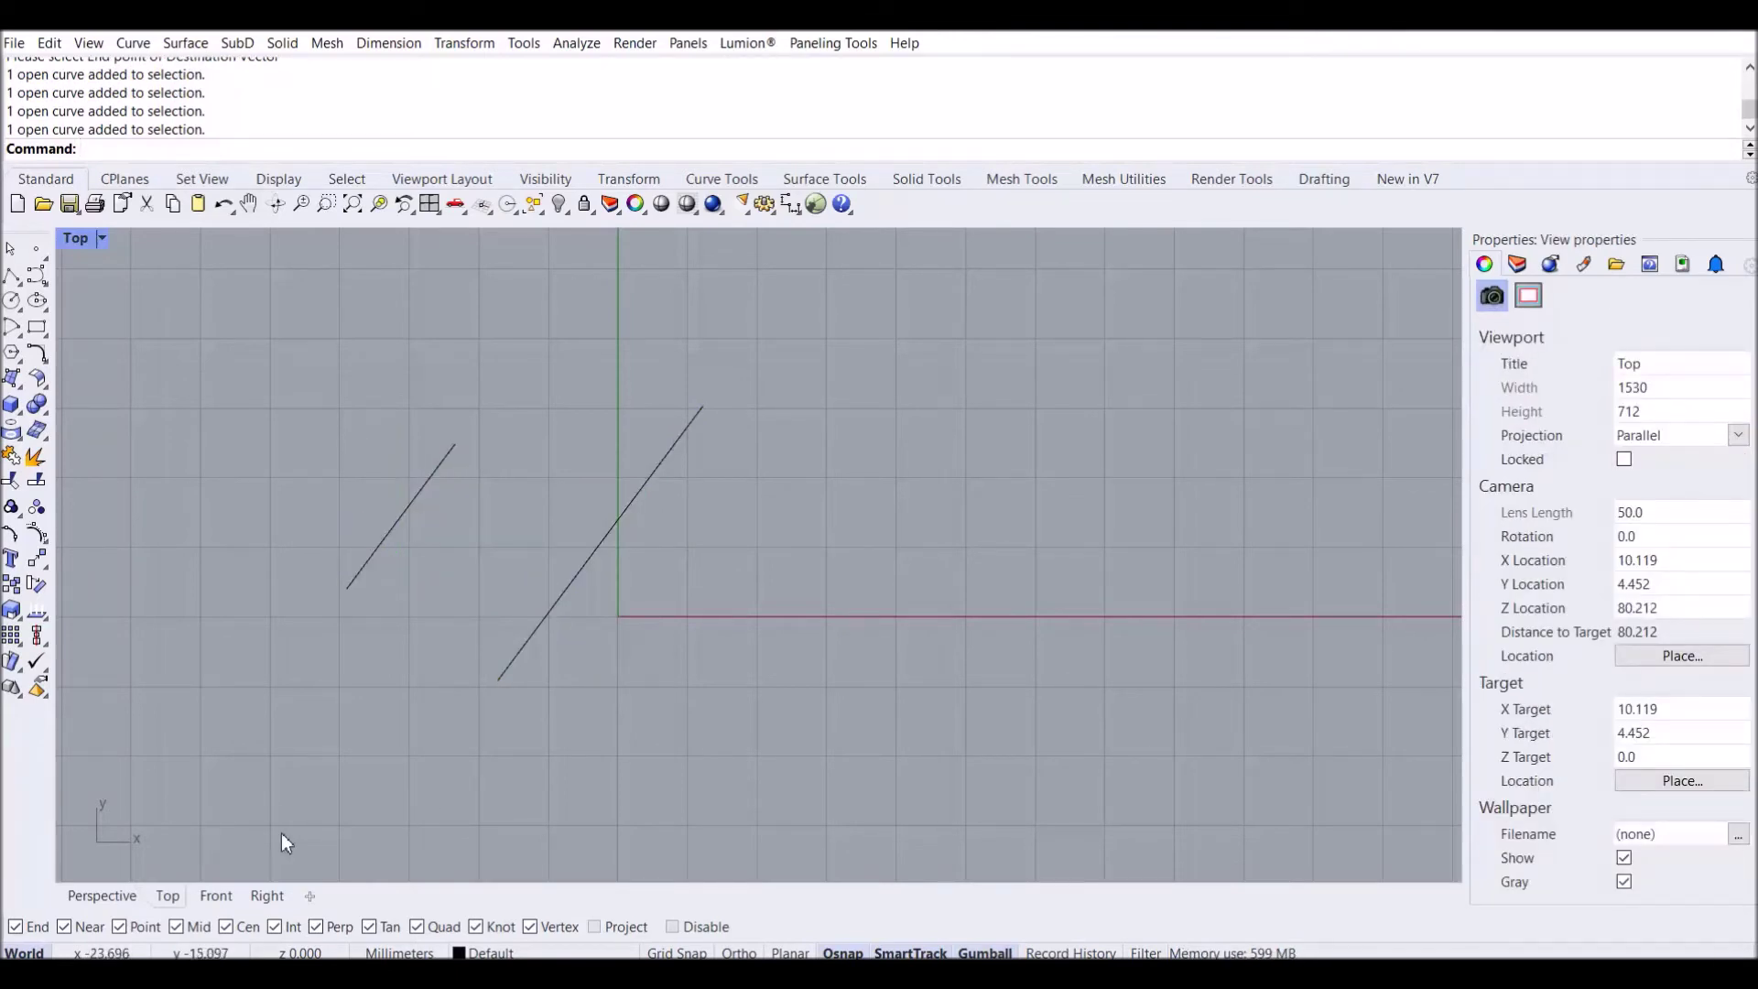
click(95, 896)
- Orbit the Perspective view, selecting the box and the slanted line to inspect them
right_drag(866, 608, 802, 561)
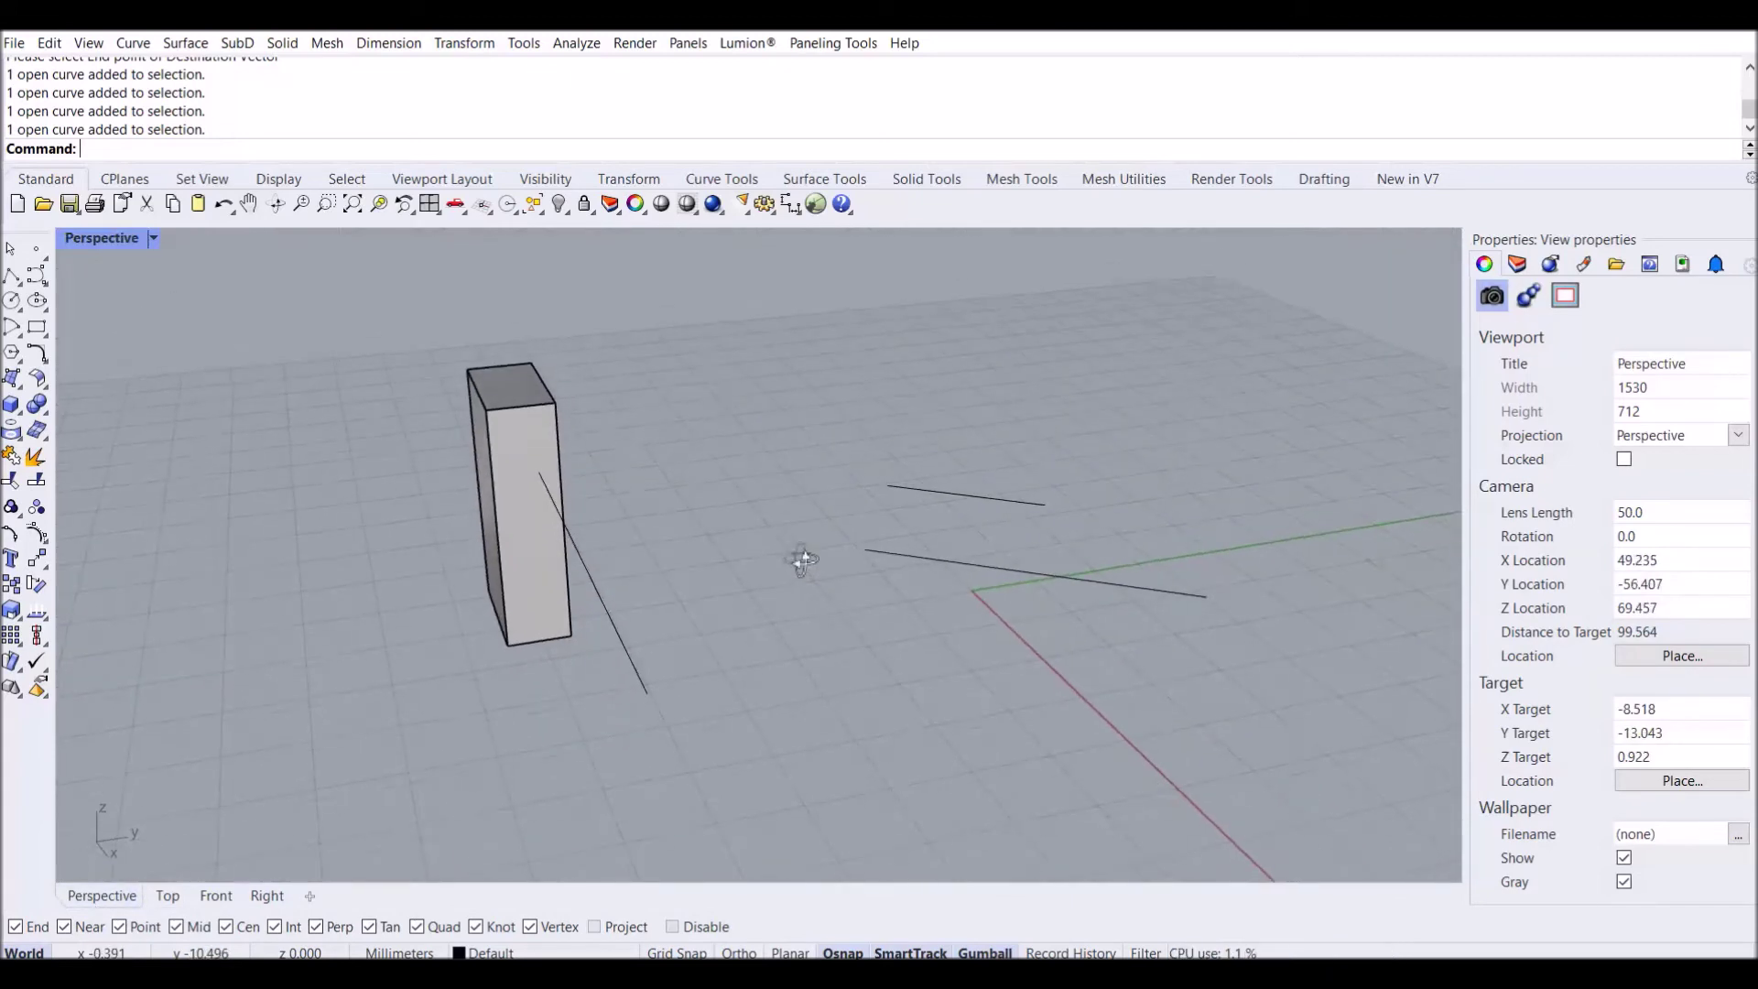
click(562, 524)
click(700, 441)
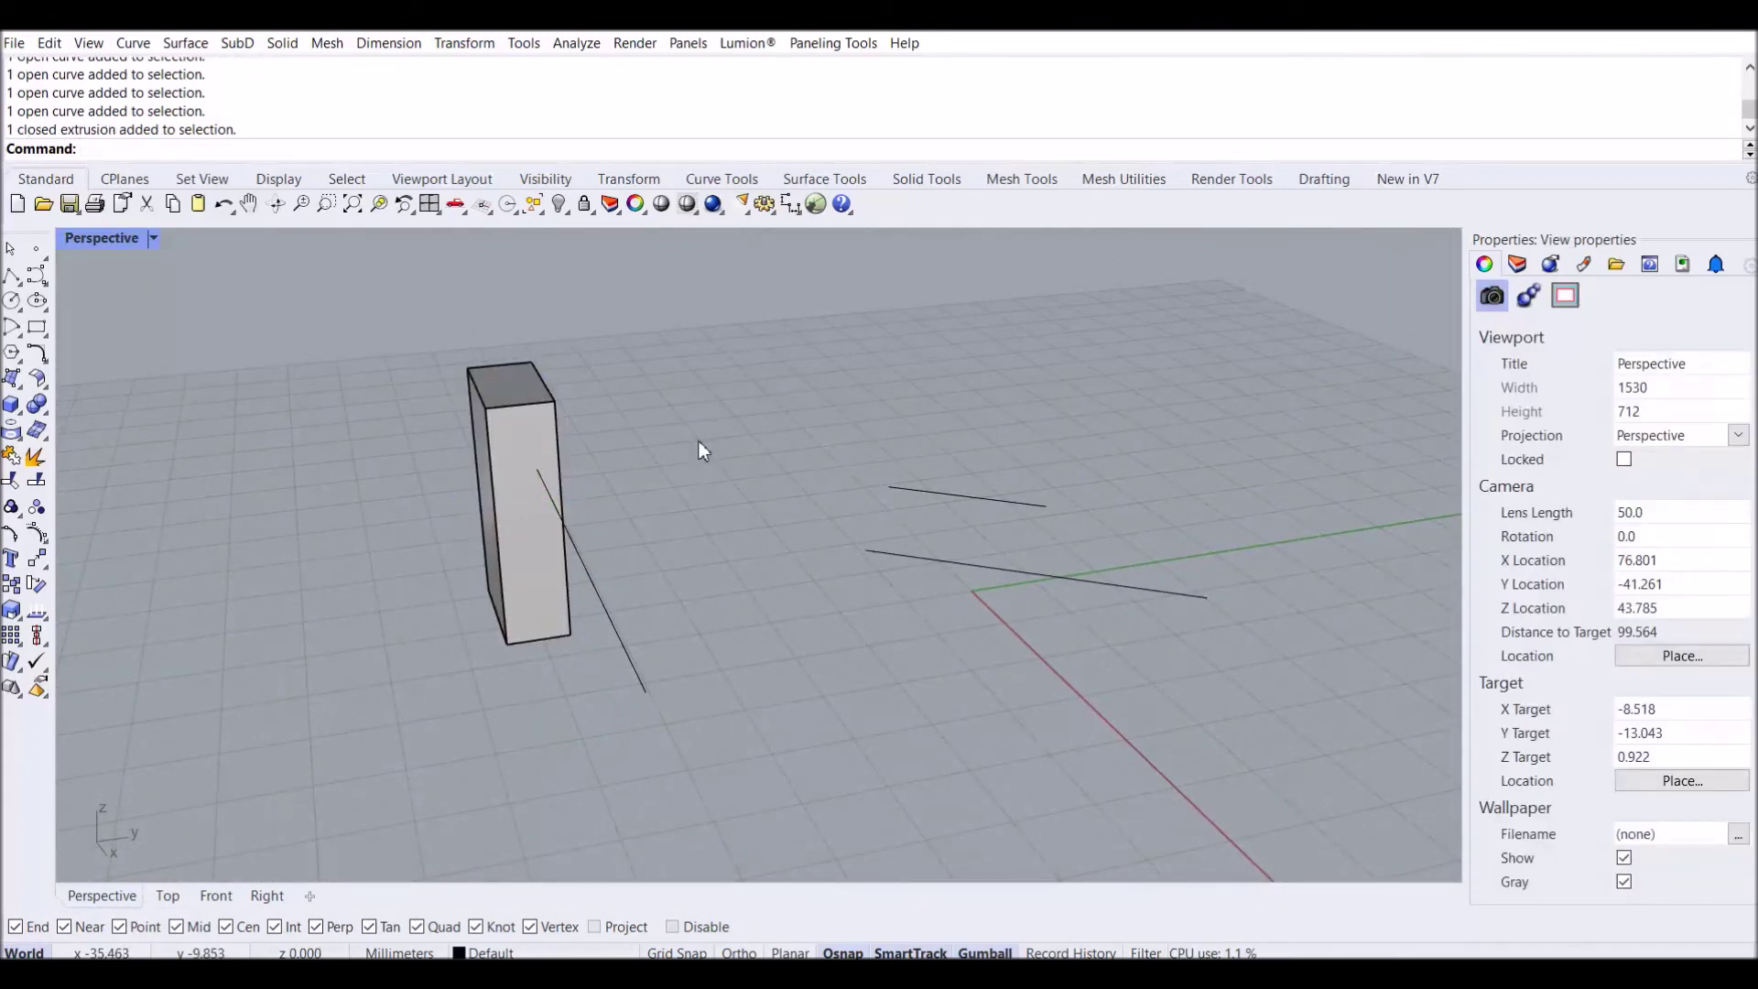
right_drag(656, 470, 681, 541)
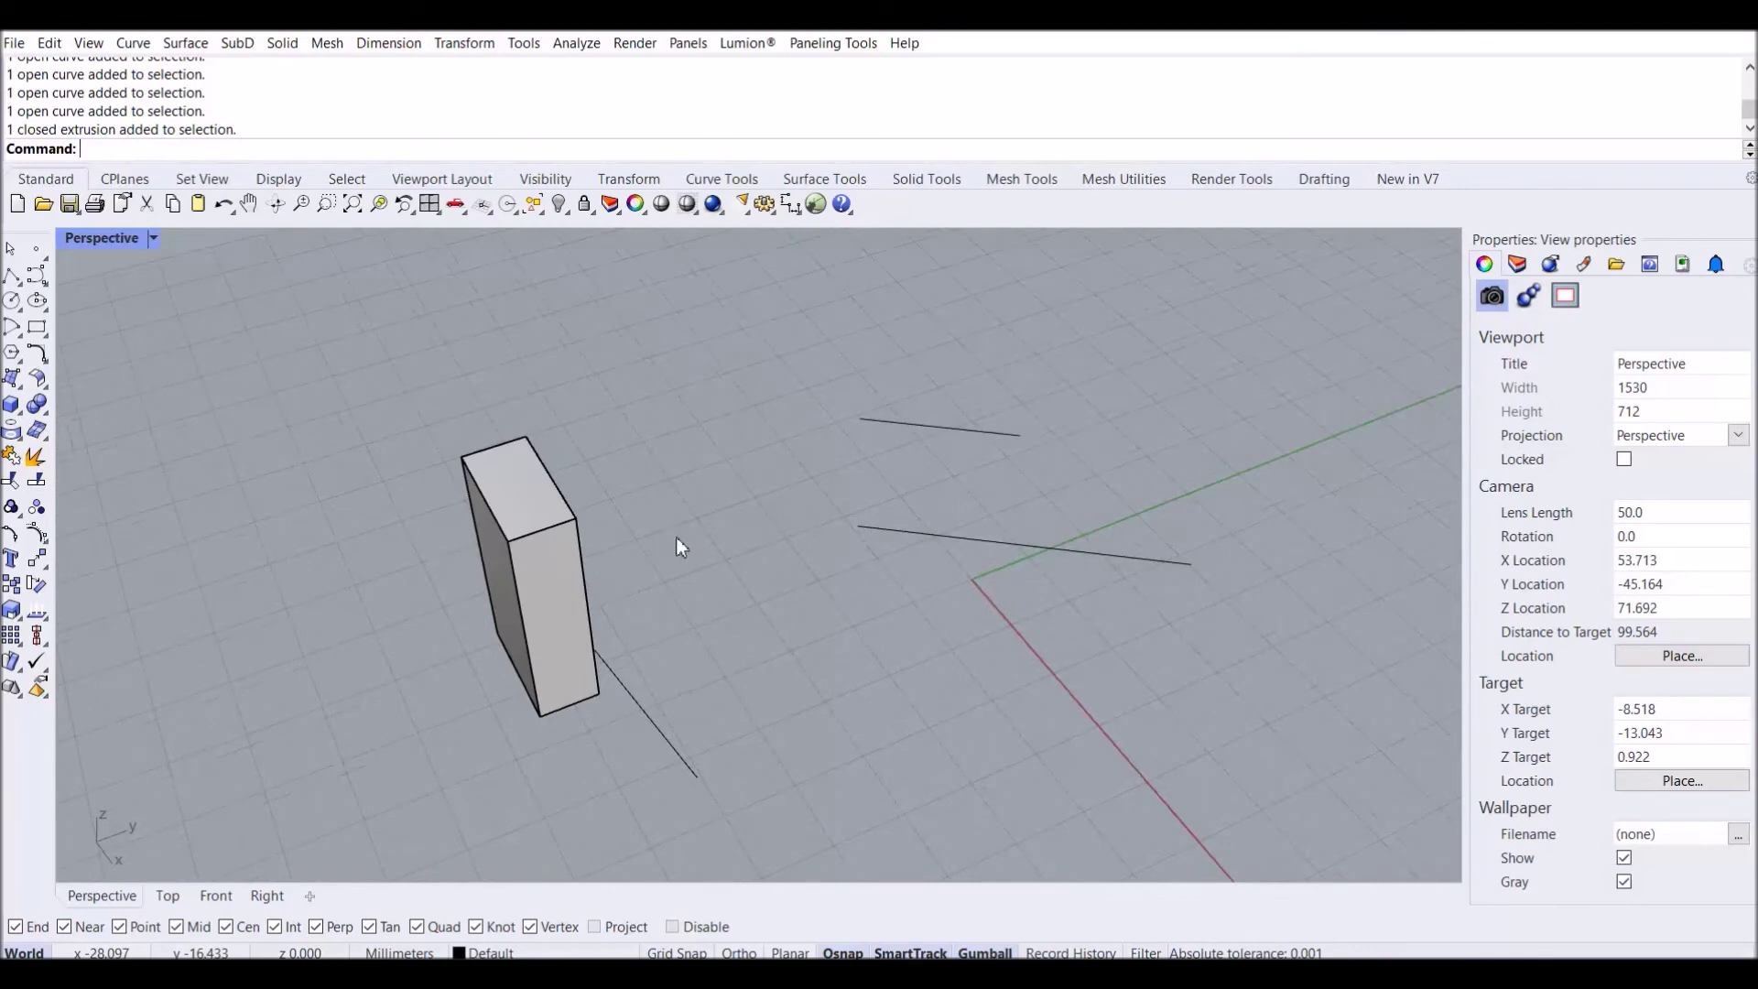
right_drag(699, 667, 540, 574)
click(491, 630)
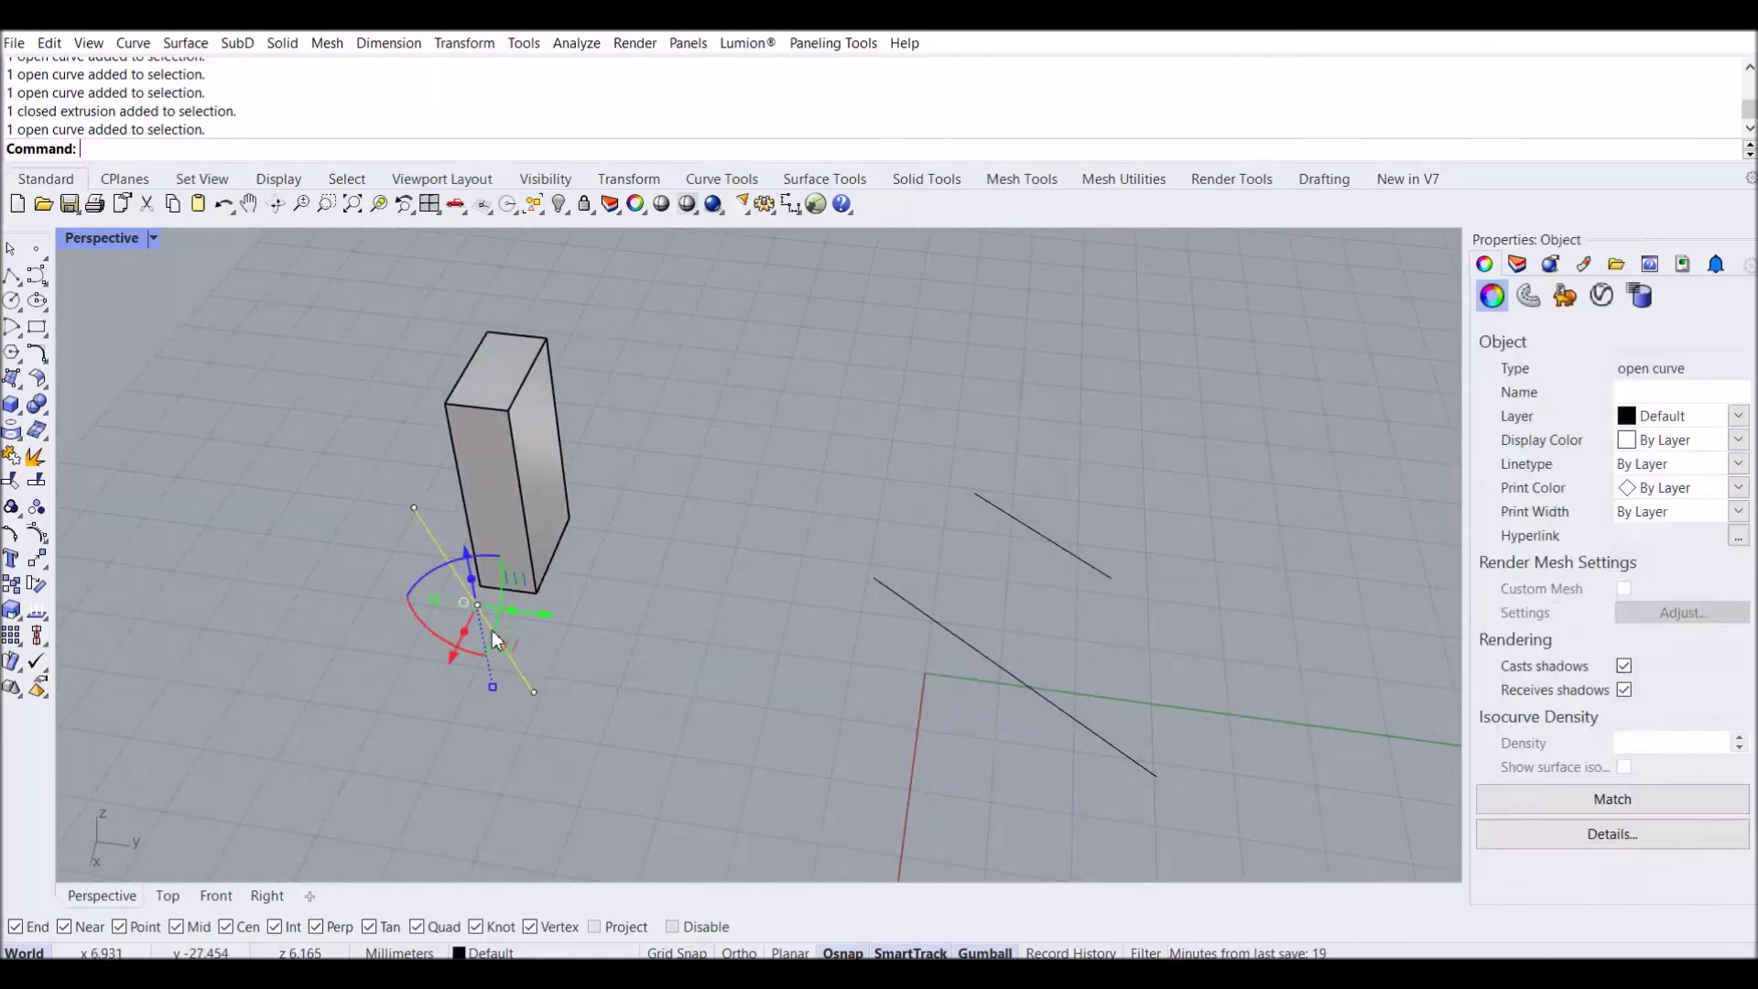
click(648, 570)
right_drag(623, 584, 705, 591)
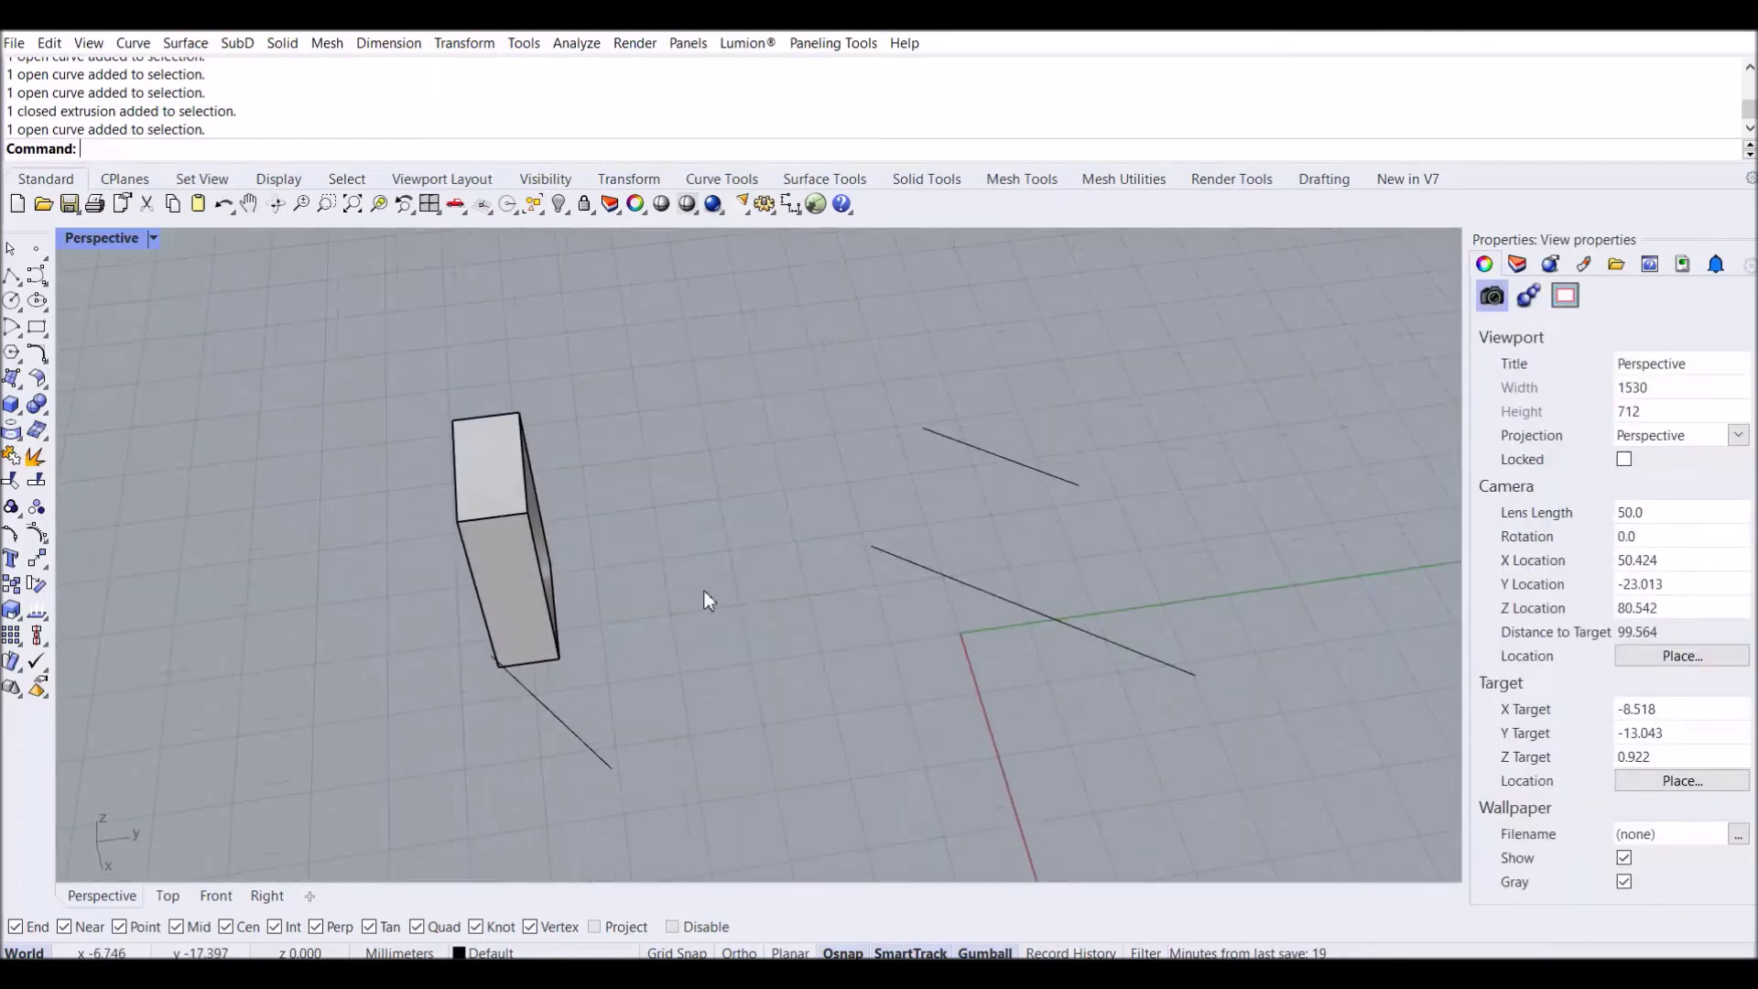
- Start RotateReference on the box, centred at its bottom corner, with Rotation set to 3D
text(RotateReference)
key(Return)
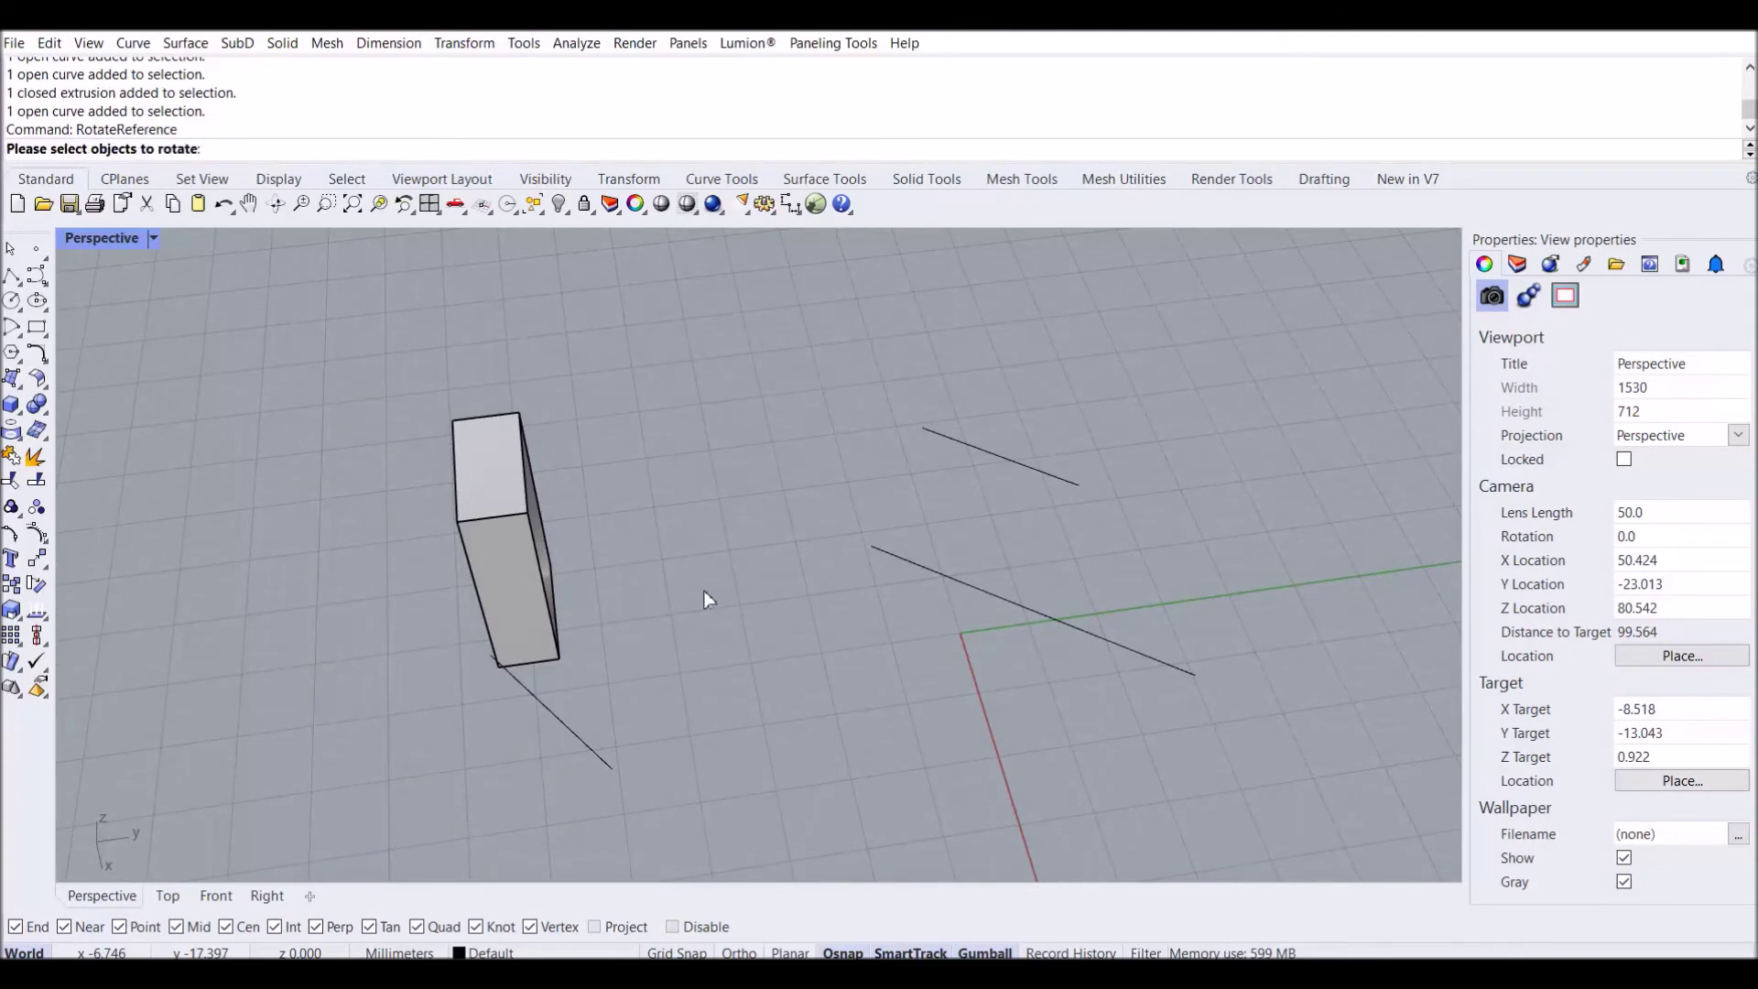
click(476, 547)
key(Return)
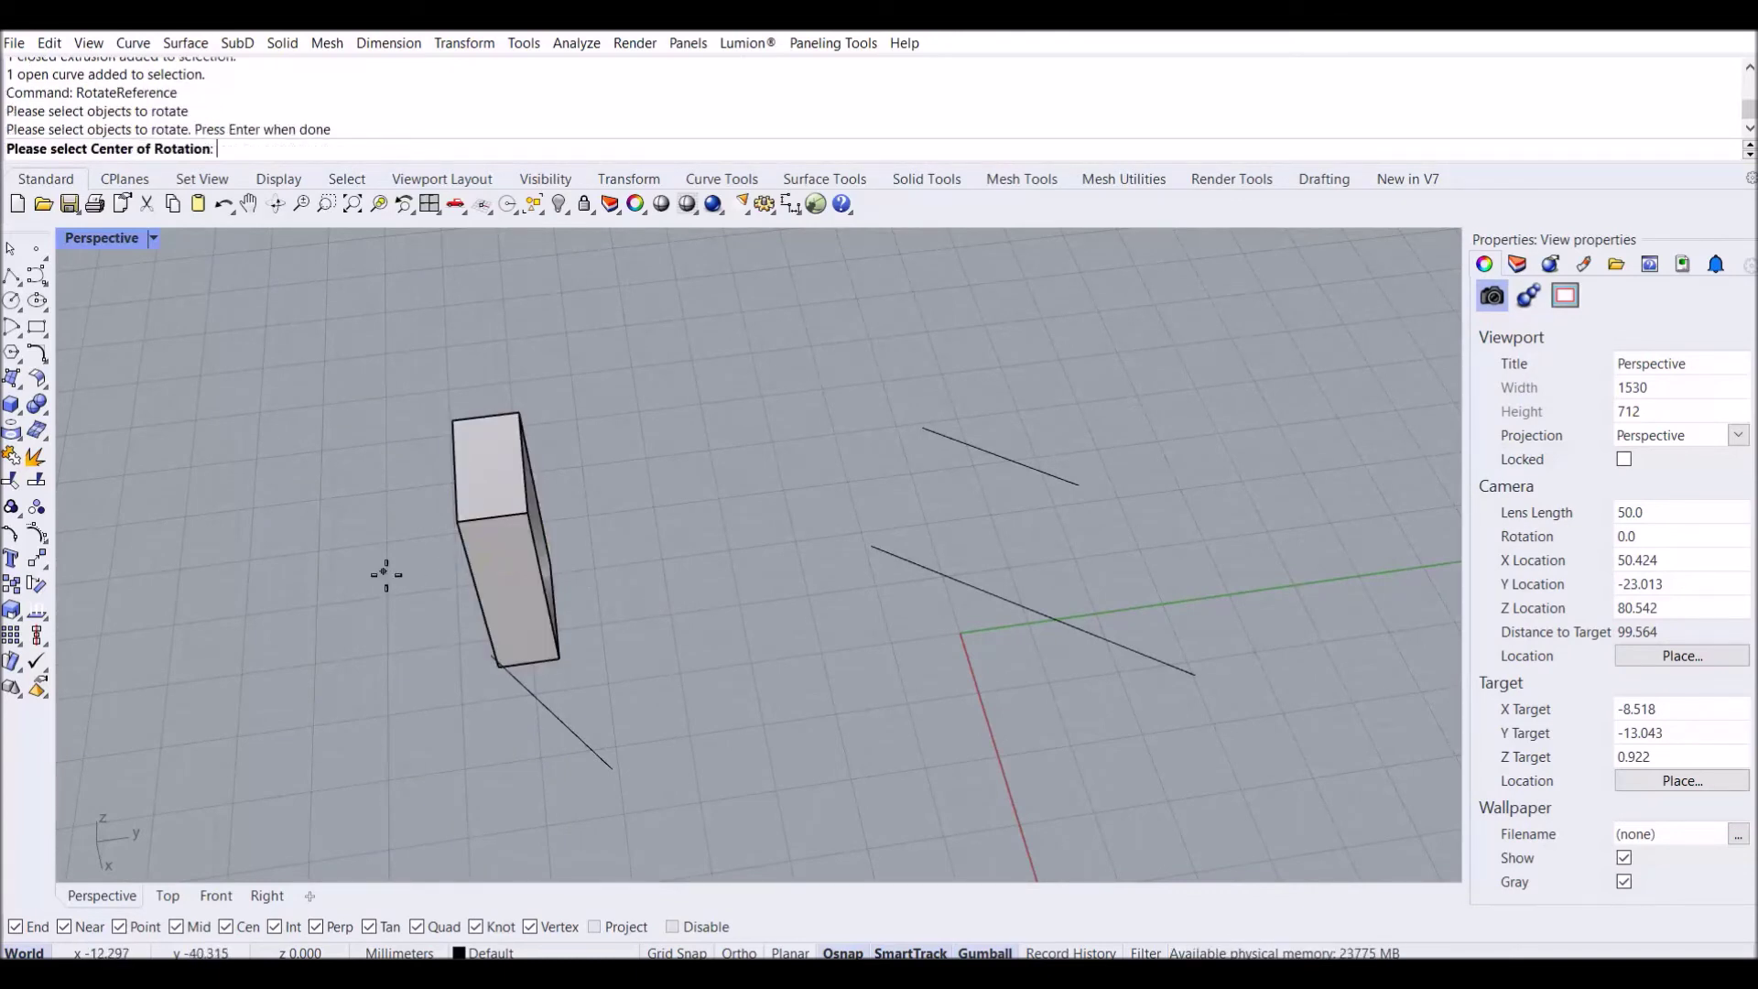
click(560, 660)
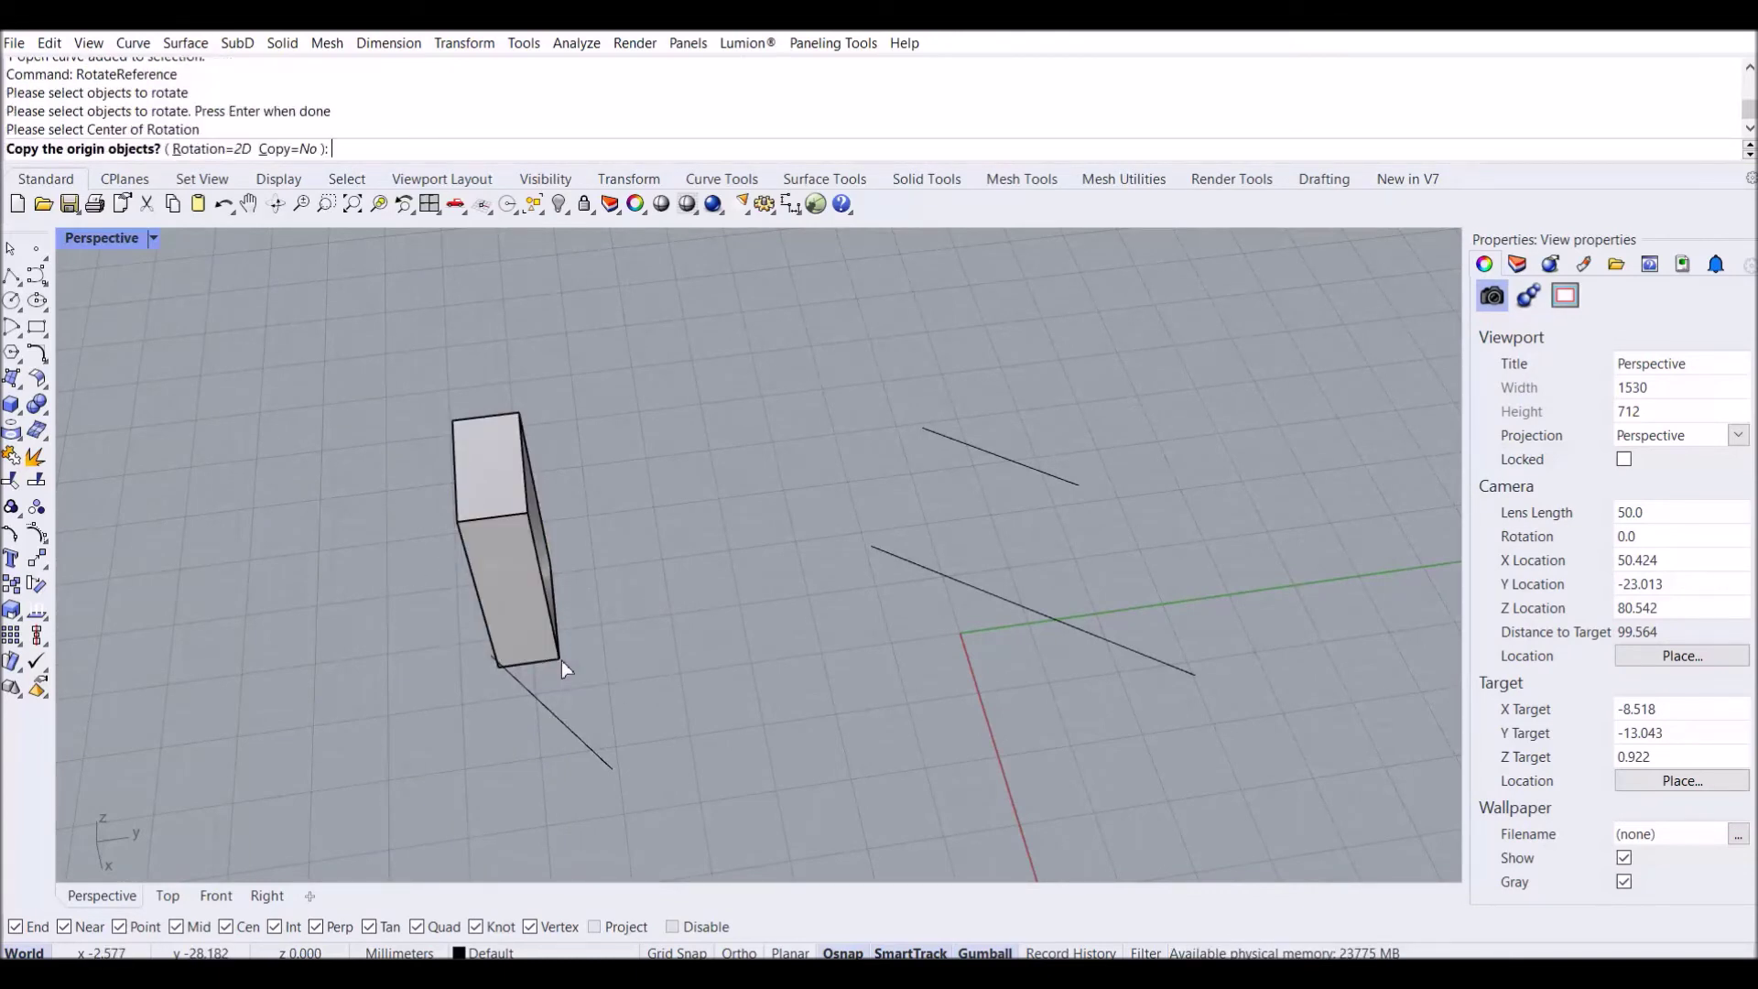
click(212, 149)
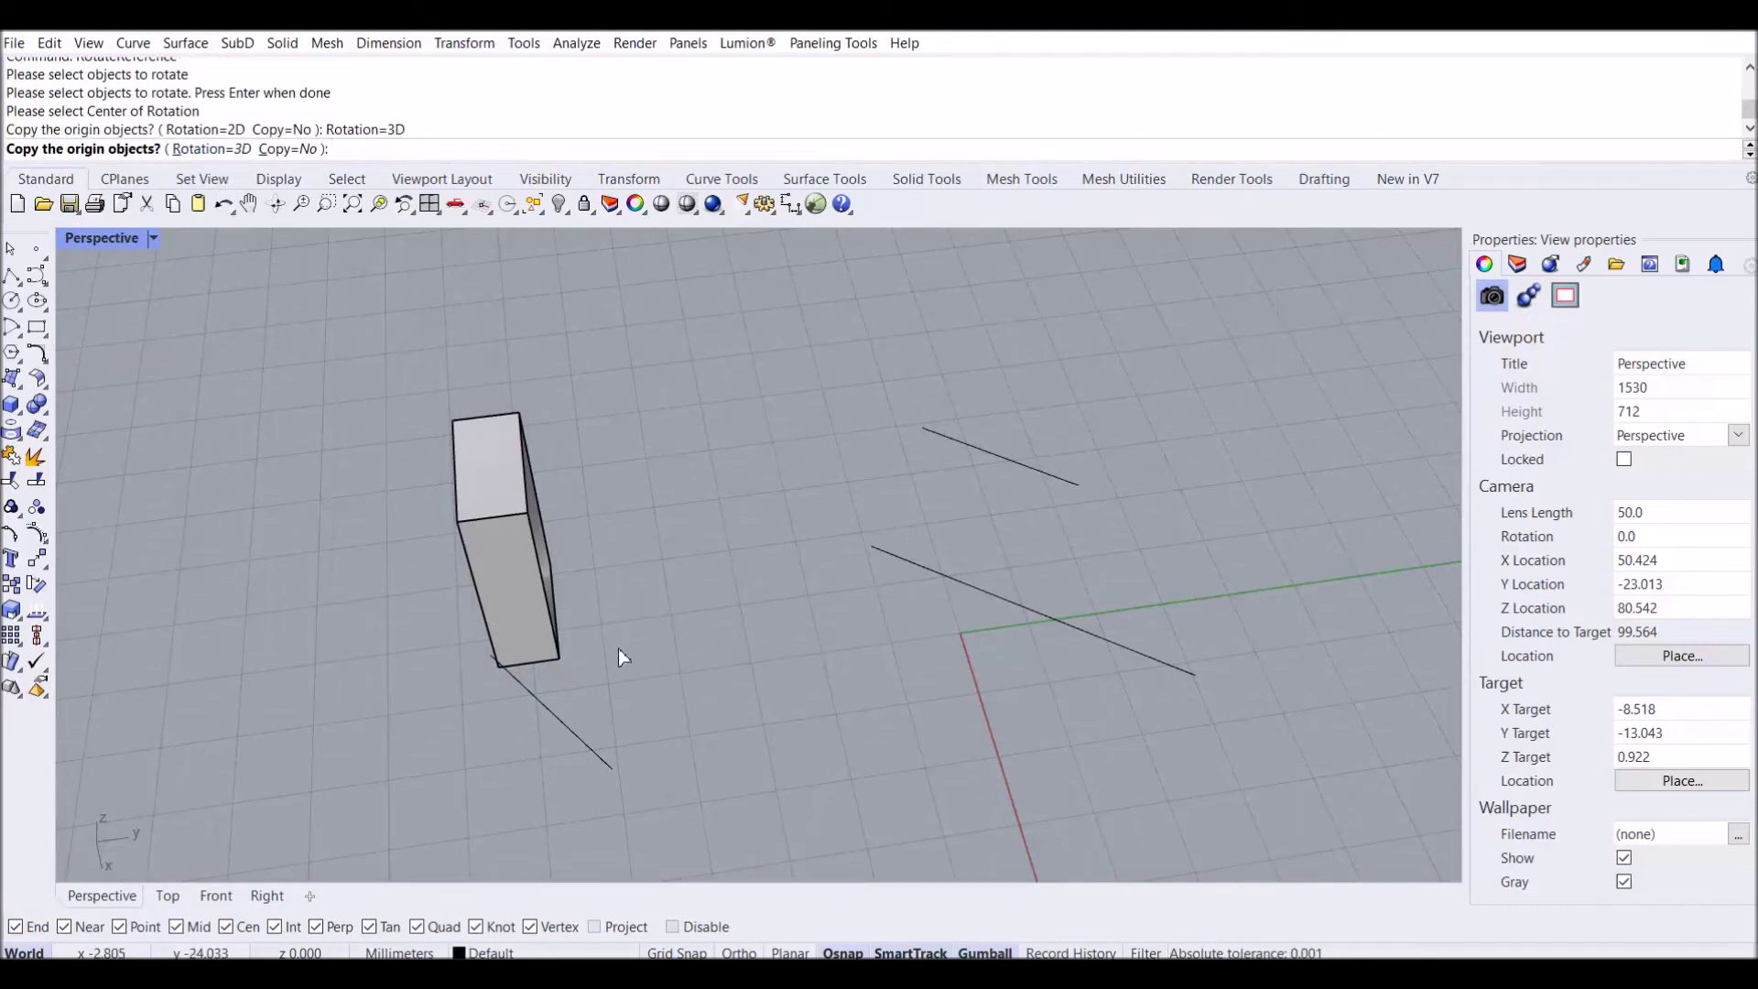
key(Return)
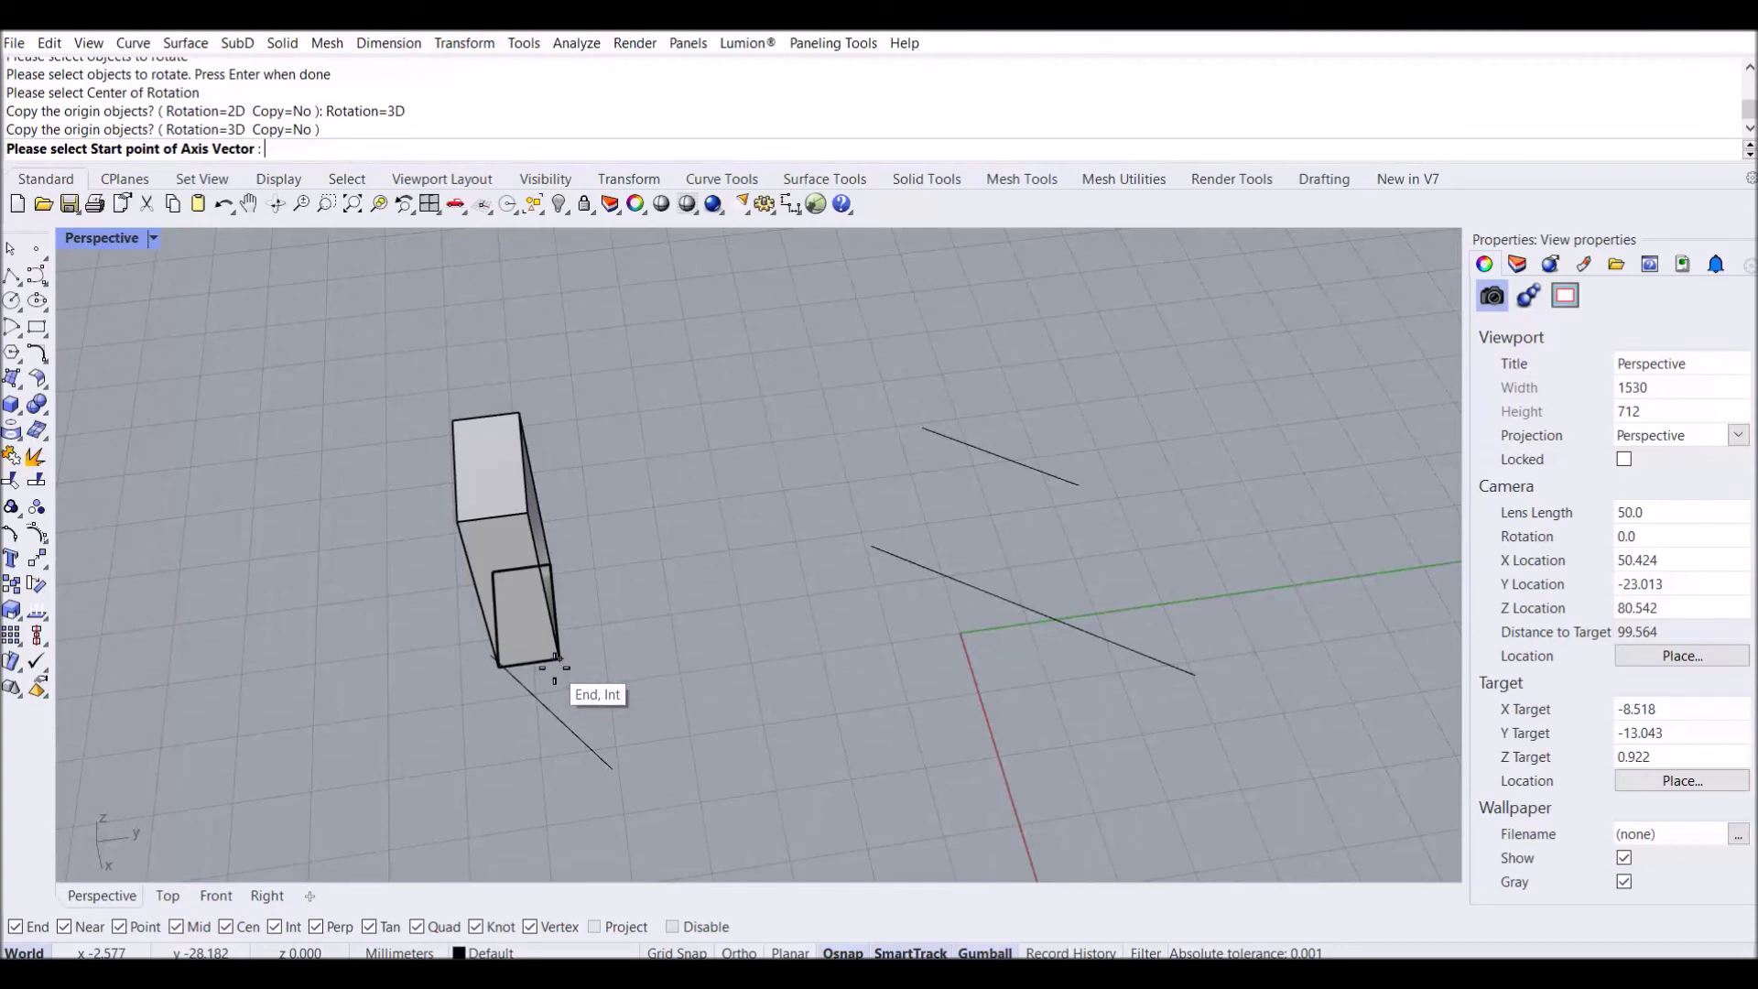
- Define the axis along the box corner, reference the box edge, and target along the slanted line
click(556, 658)
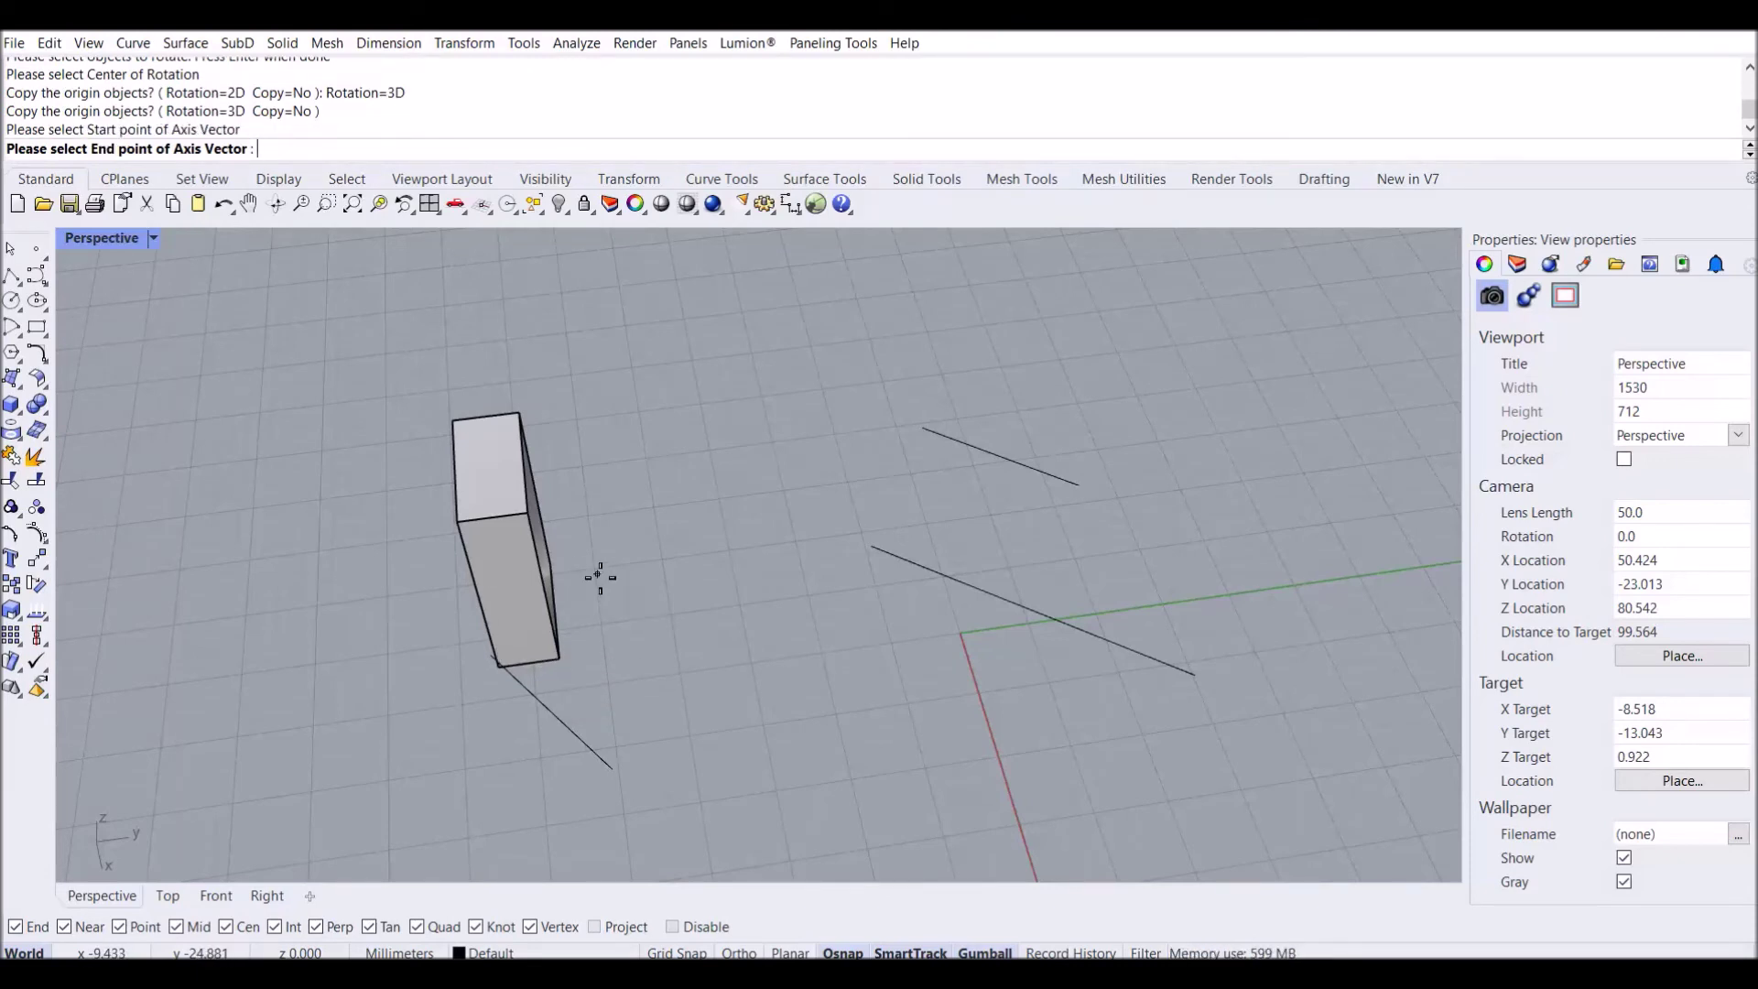
right_drag(600, 577, 575, 562)
click(572, 530)
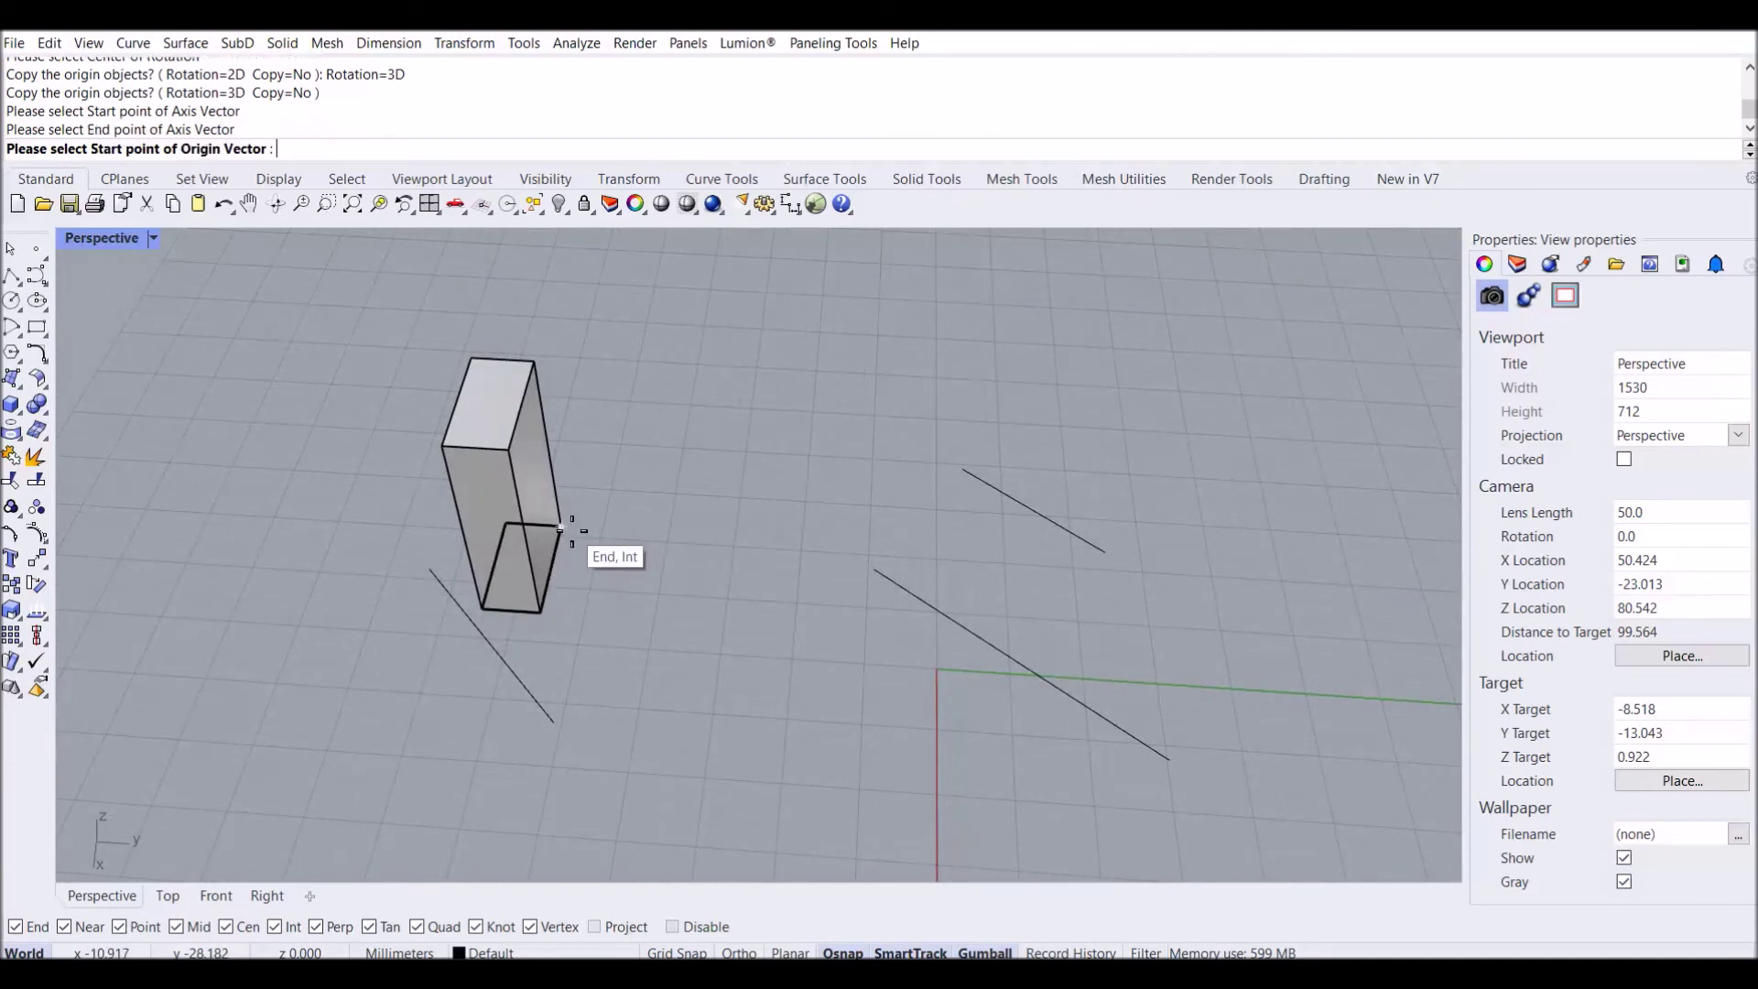
click(541, 609)
click(528, 490)
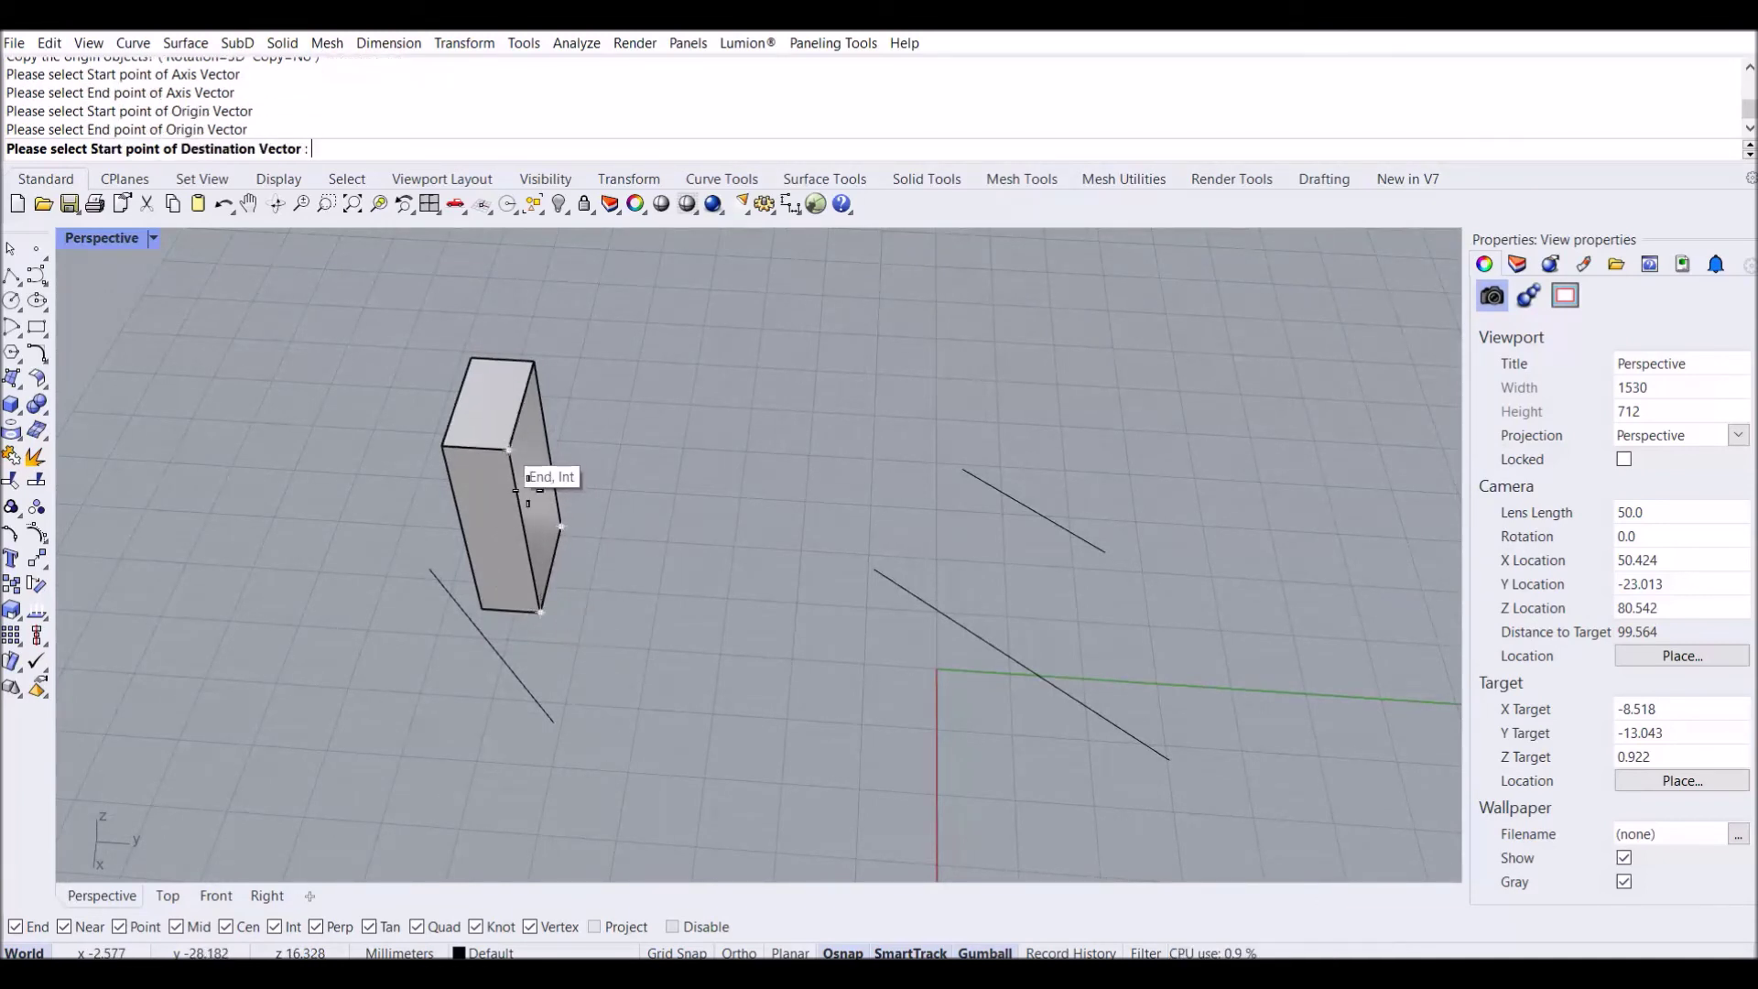
click(556, 719)
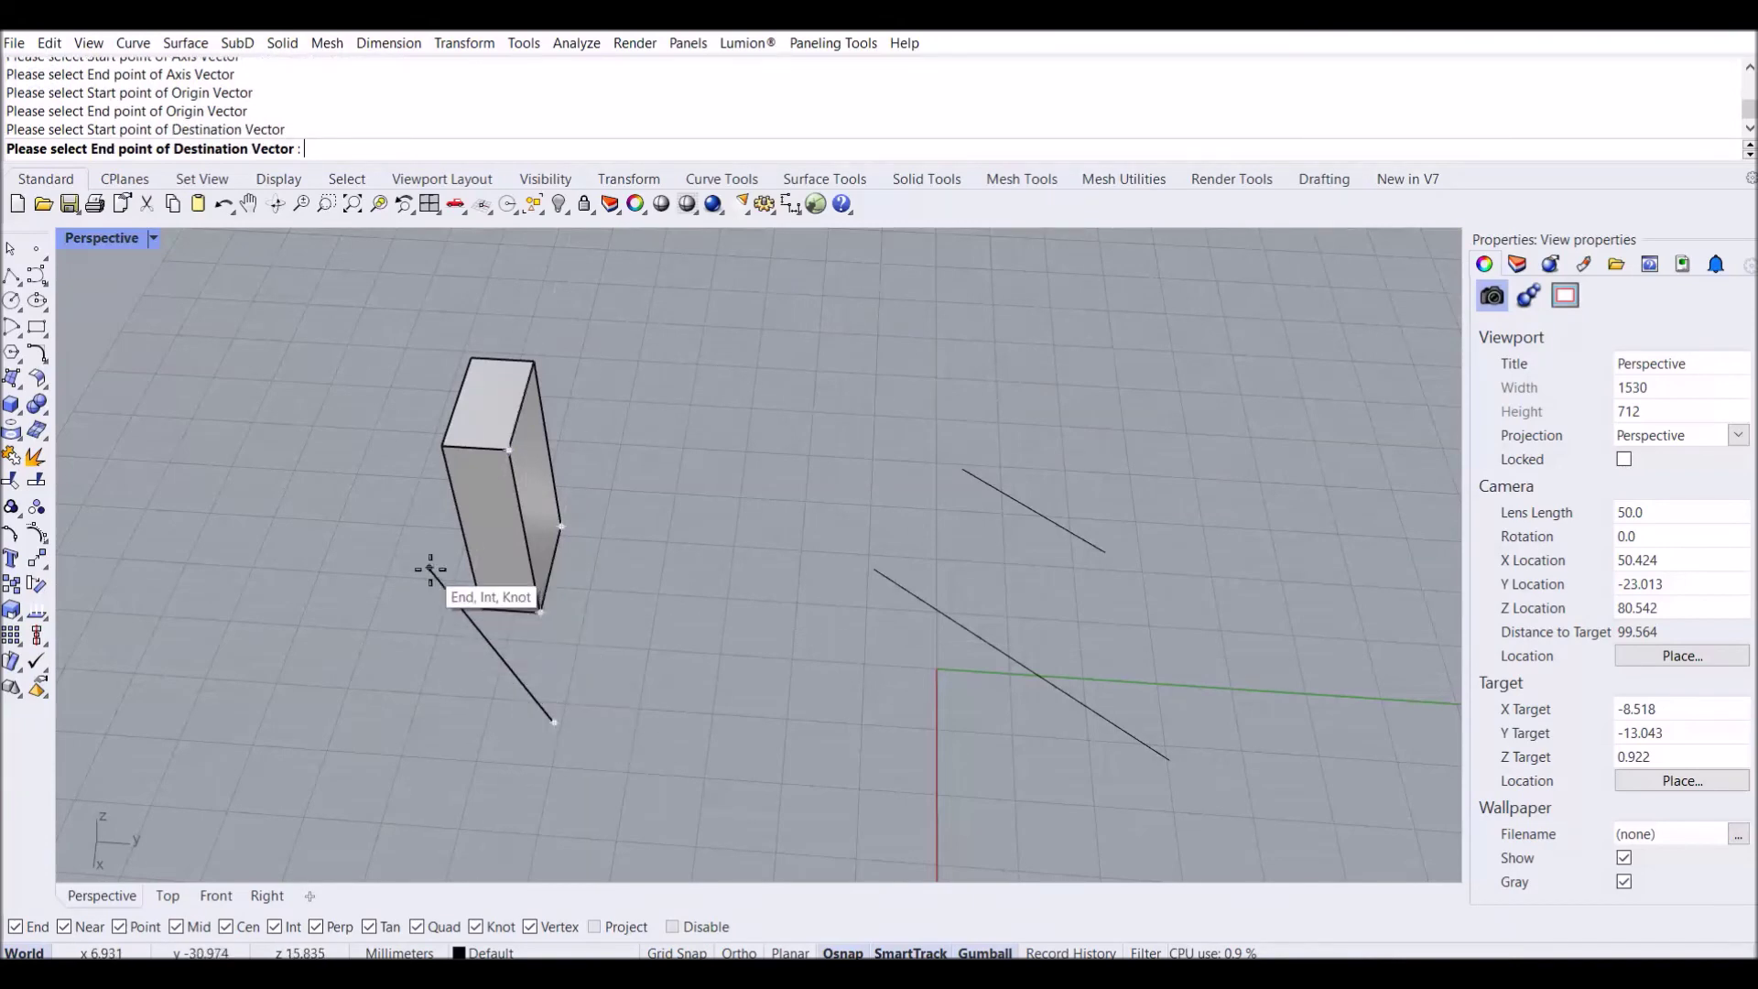
click(429, 570)
- Orbit around the tilted box and check its alignment against the line
right_drag(594, 685, 659, 606)
click(659, 605)
key(Escape)
right_drag(636, 705, 614, 760)
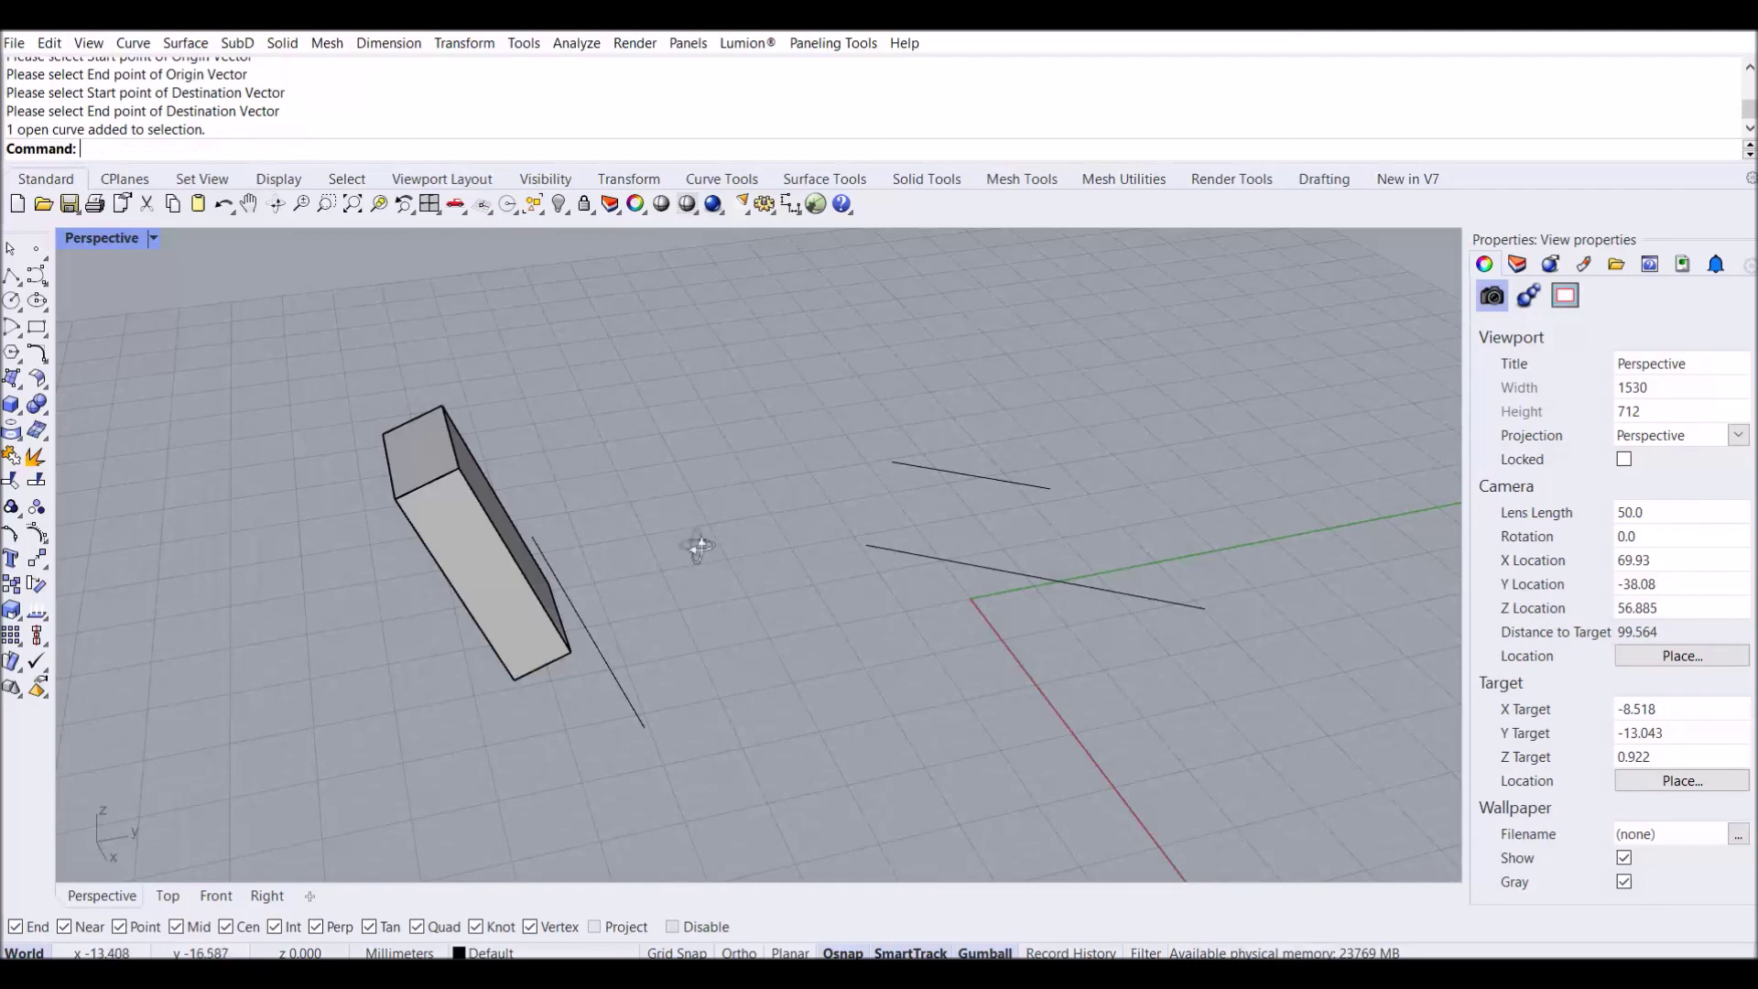
right_drag(685, 536, 723, 558)
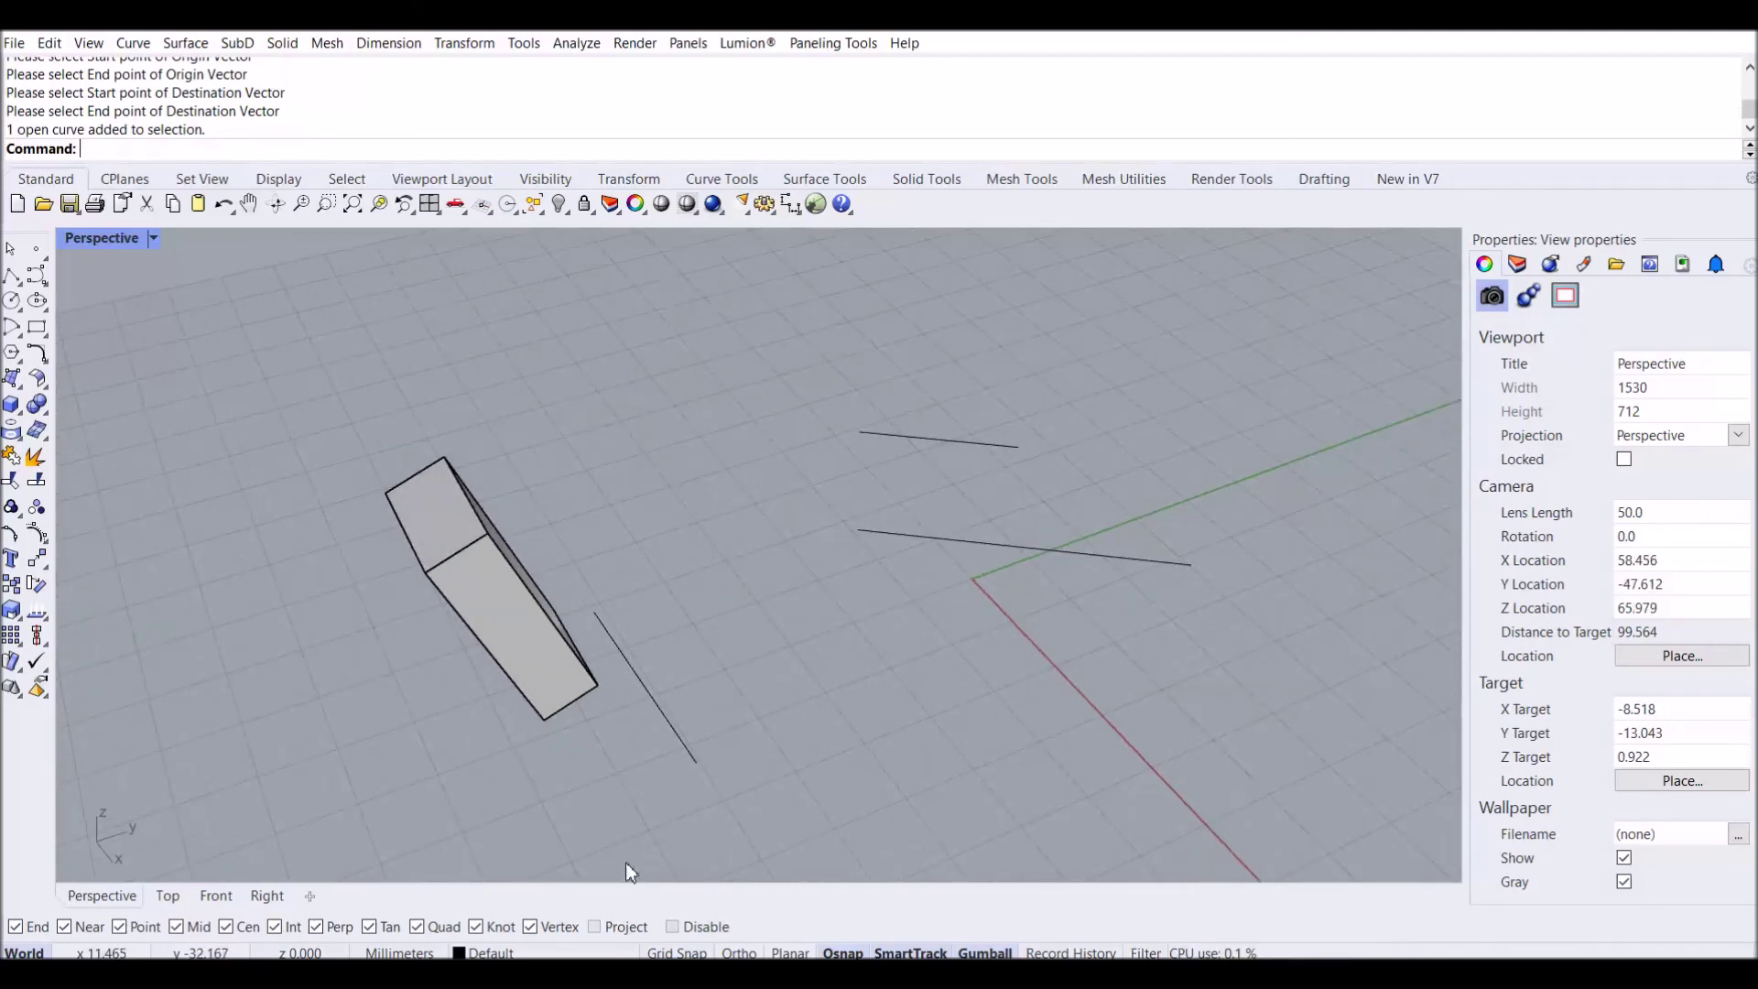
- Bring up the food4Rhino RHINOPLUS page in Chrome and scroll through its command list back to the top
click(628, 892)
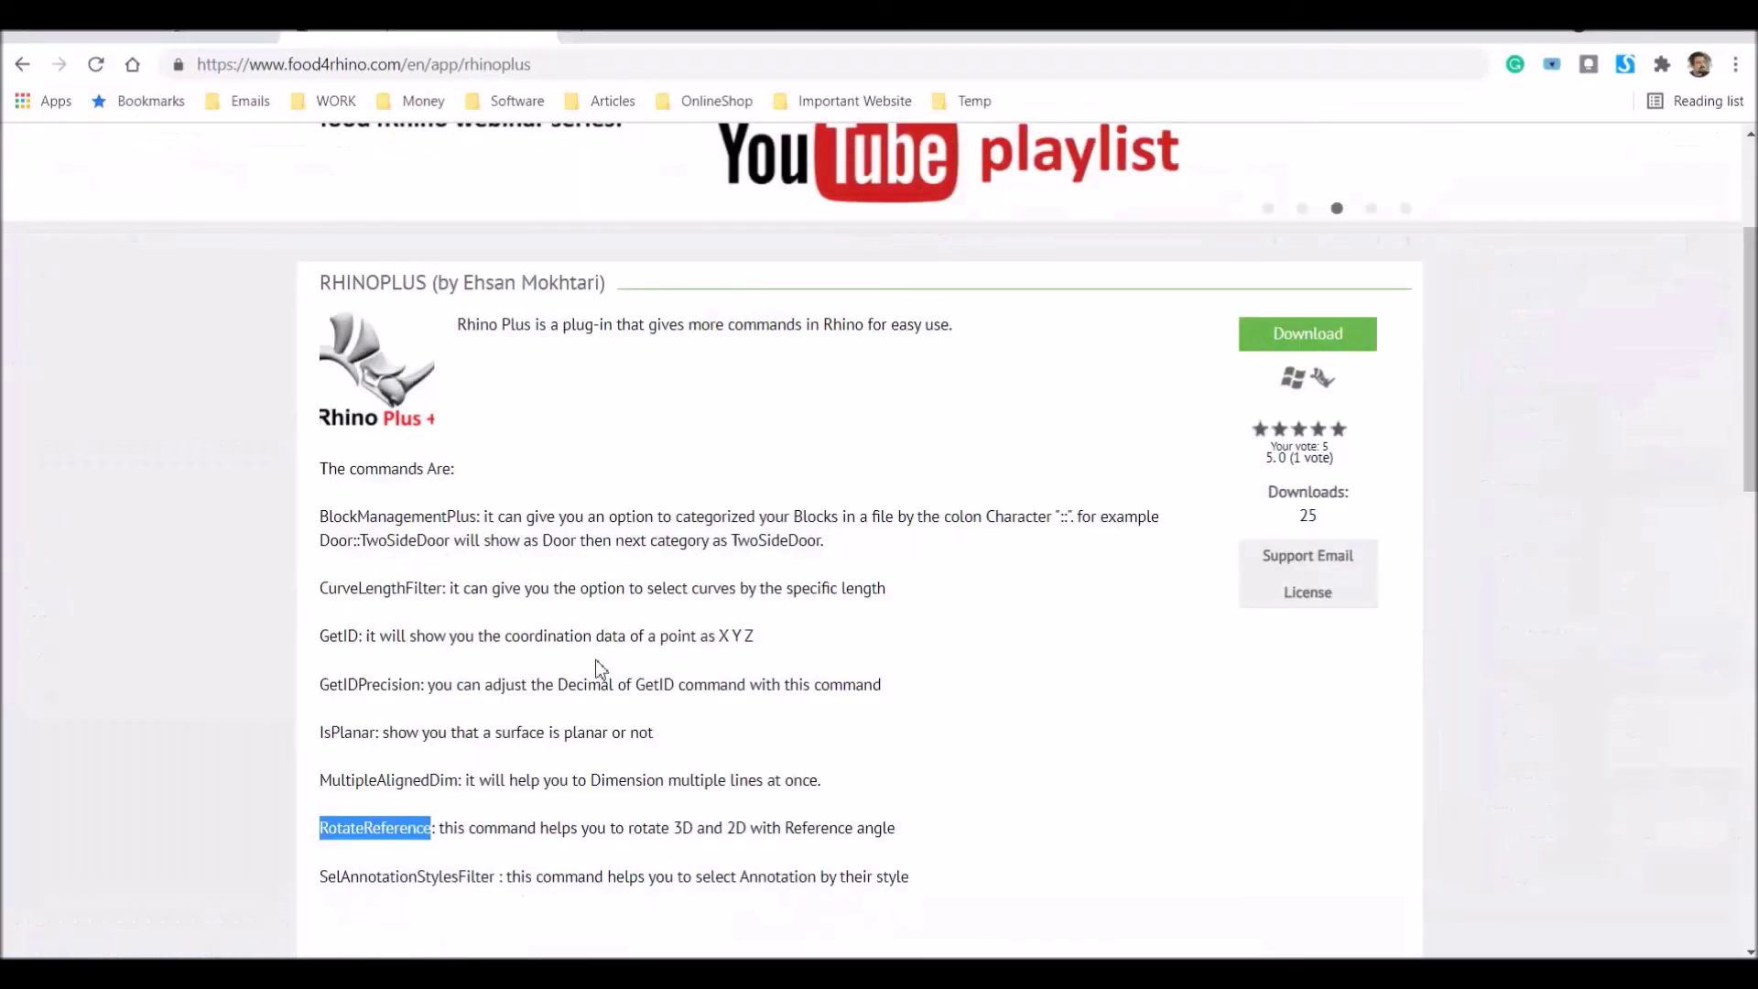
click(622, 633)
scroll(882, 470, up, 3)
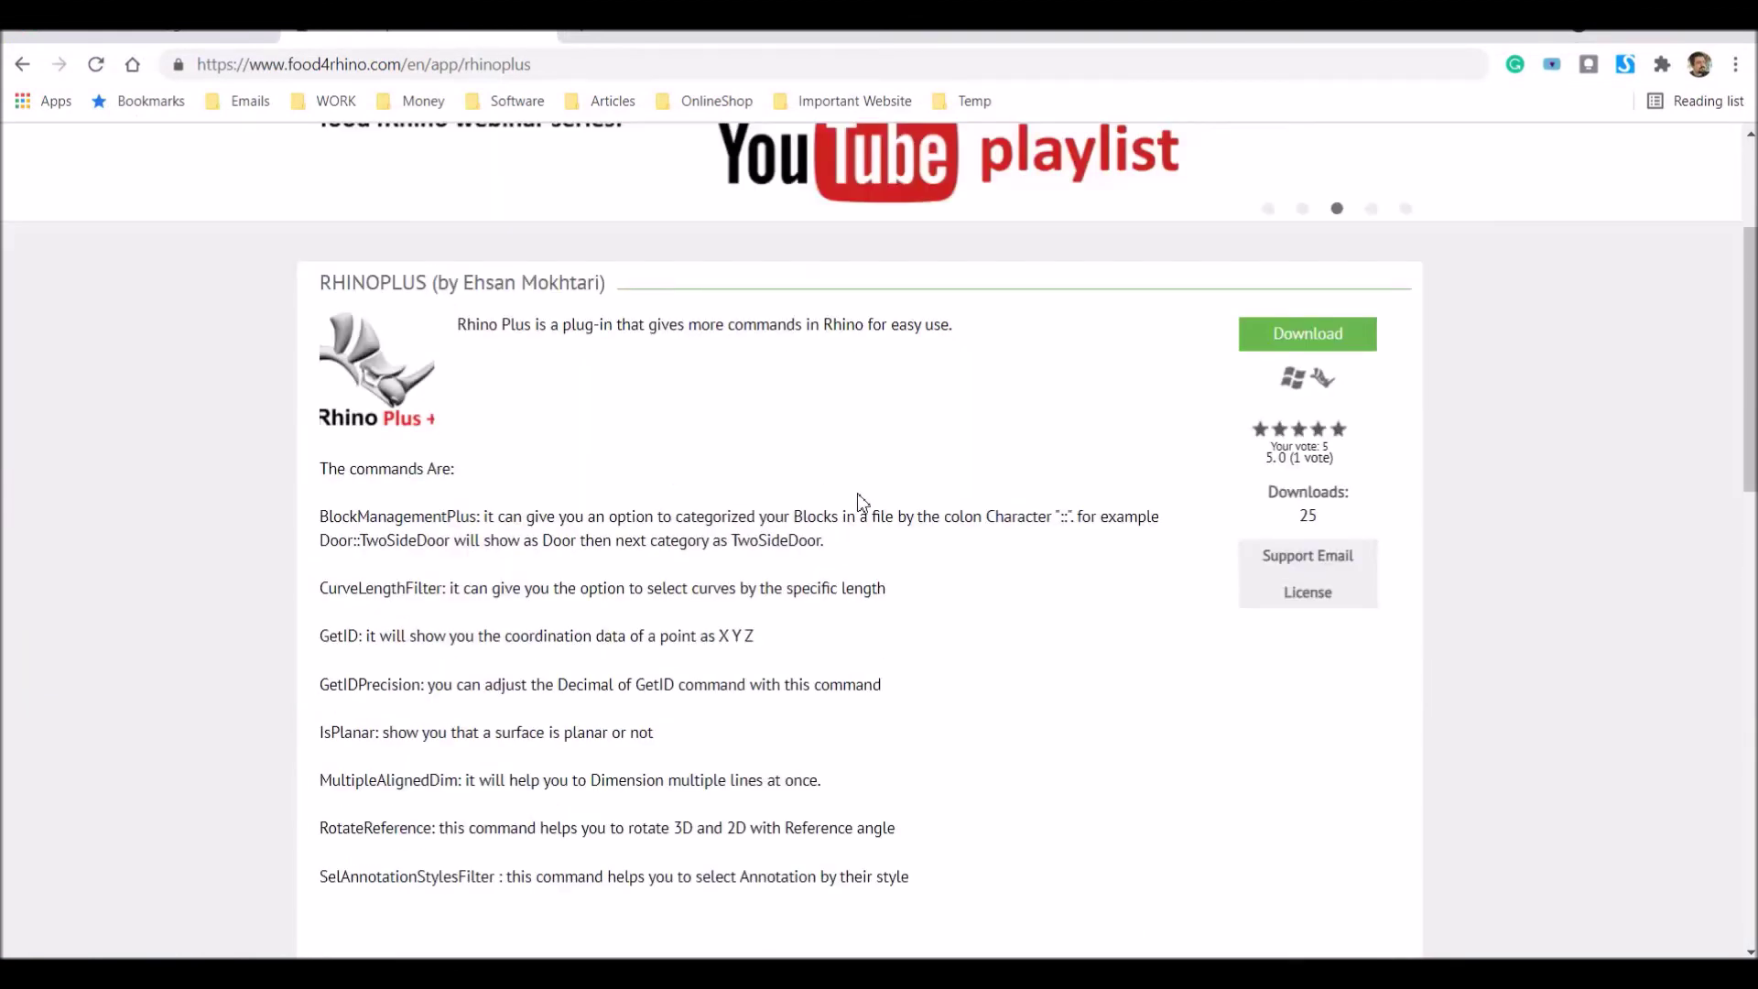
scroll(844, 509, down, 2)
scroll(844, 509, down, 6)
scroll(552, 604, down, 5)
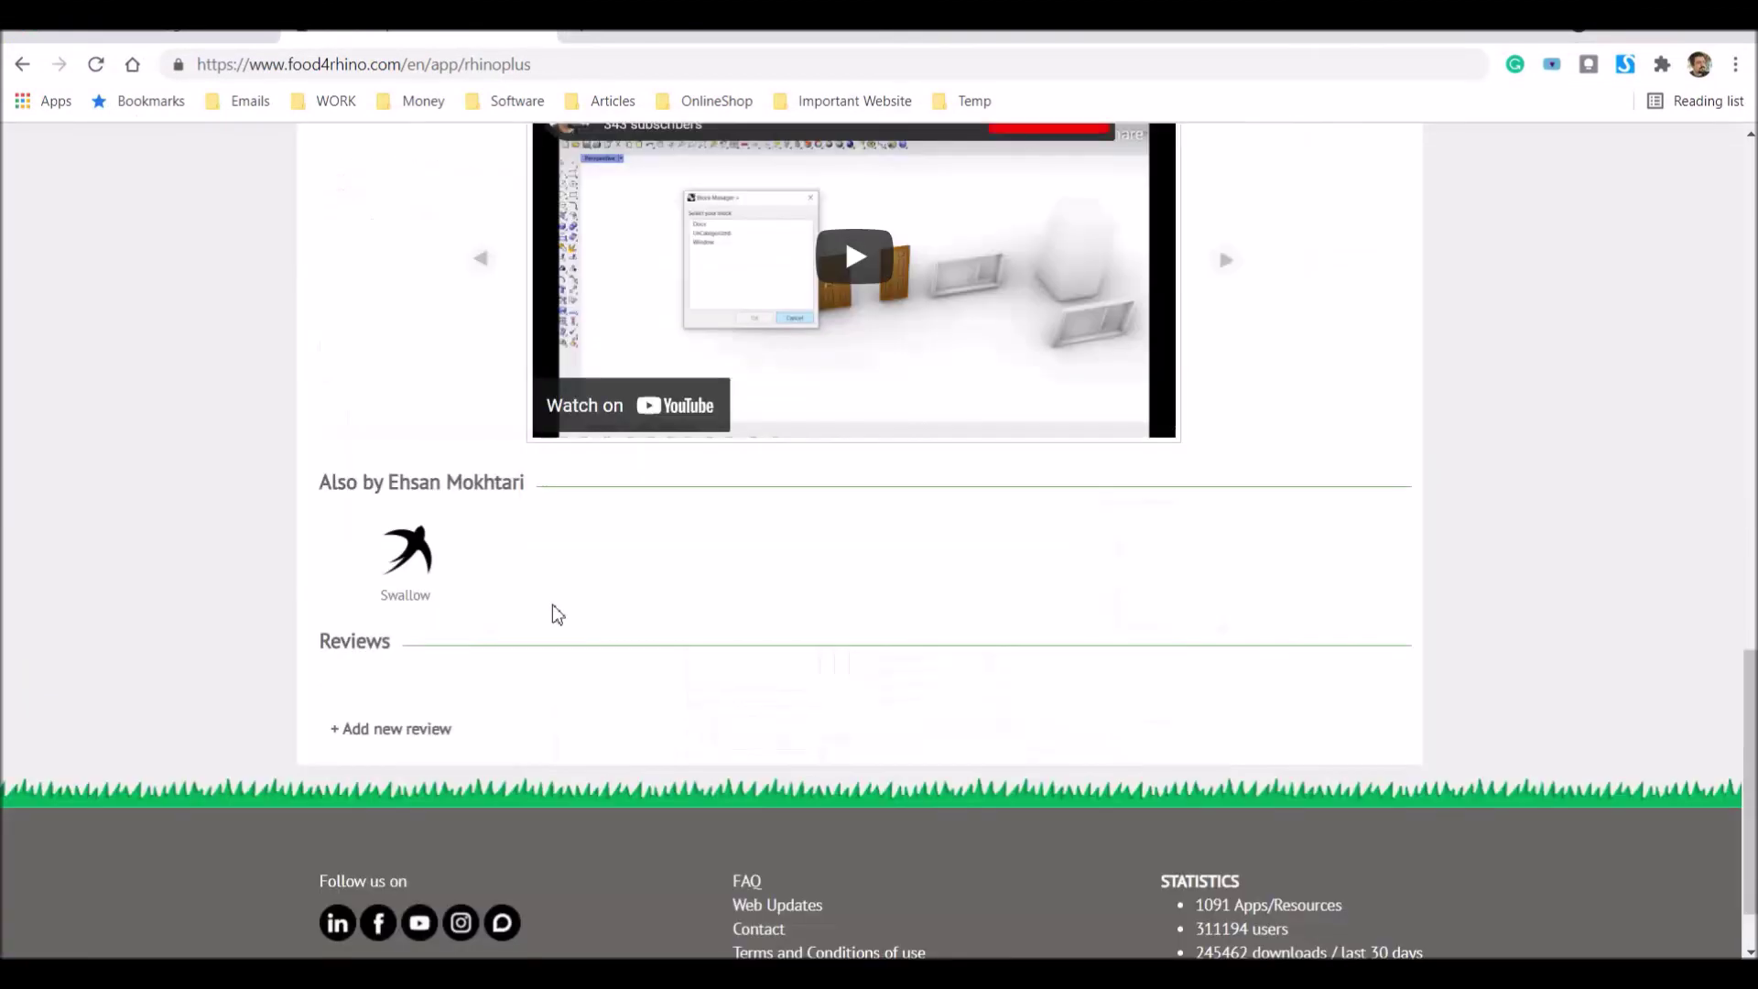
scroll(558, 618, up, 9)
scroll(563, 631, up, 8)
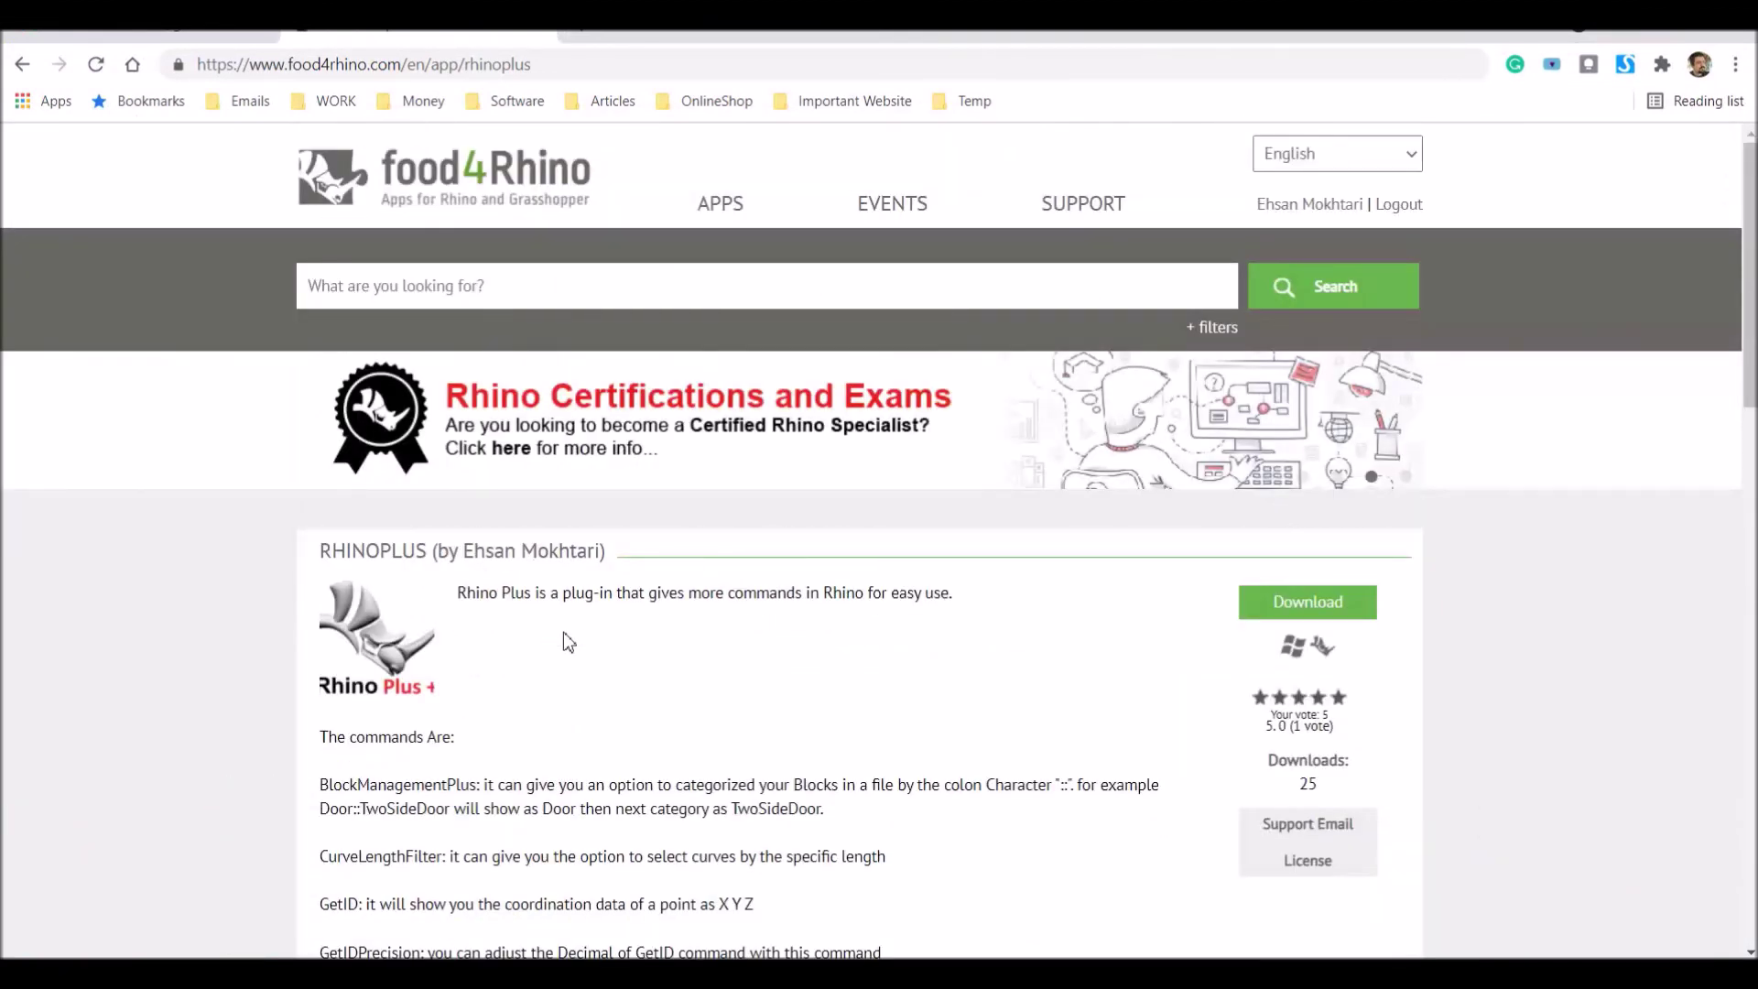